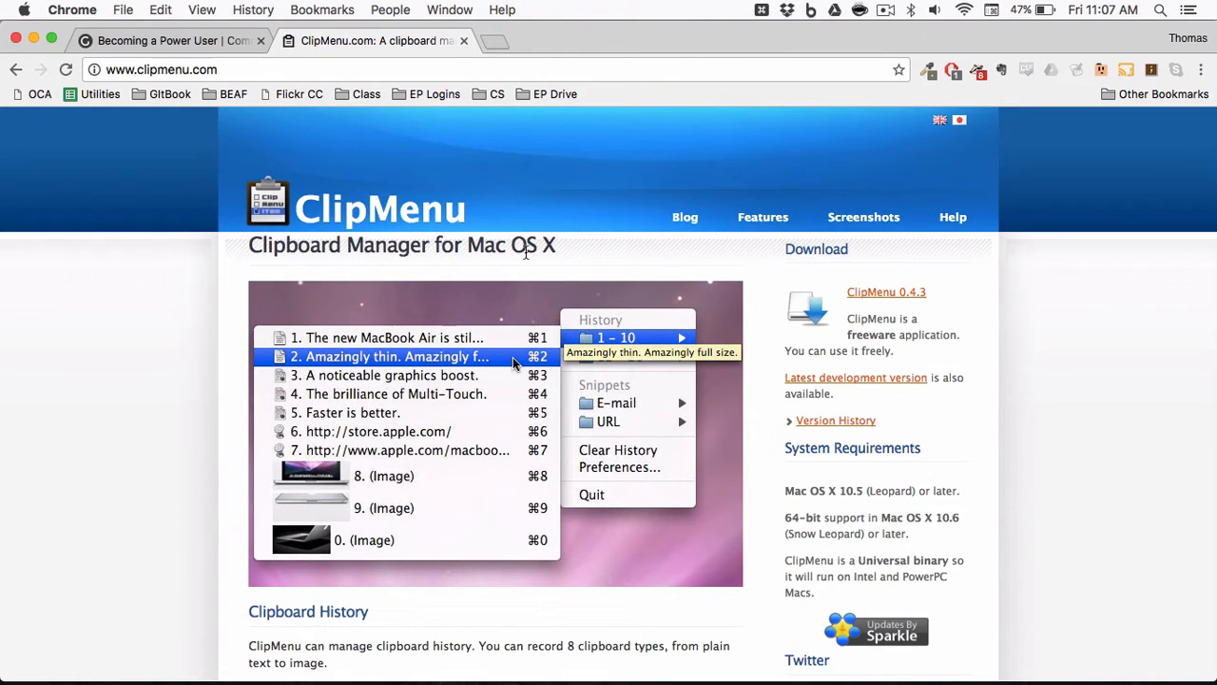
Copy the ClipMenu URL from the address bar, then cut it to clear the bar.
left_click(268, 76)
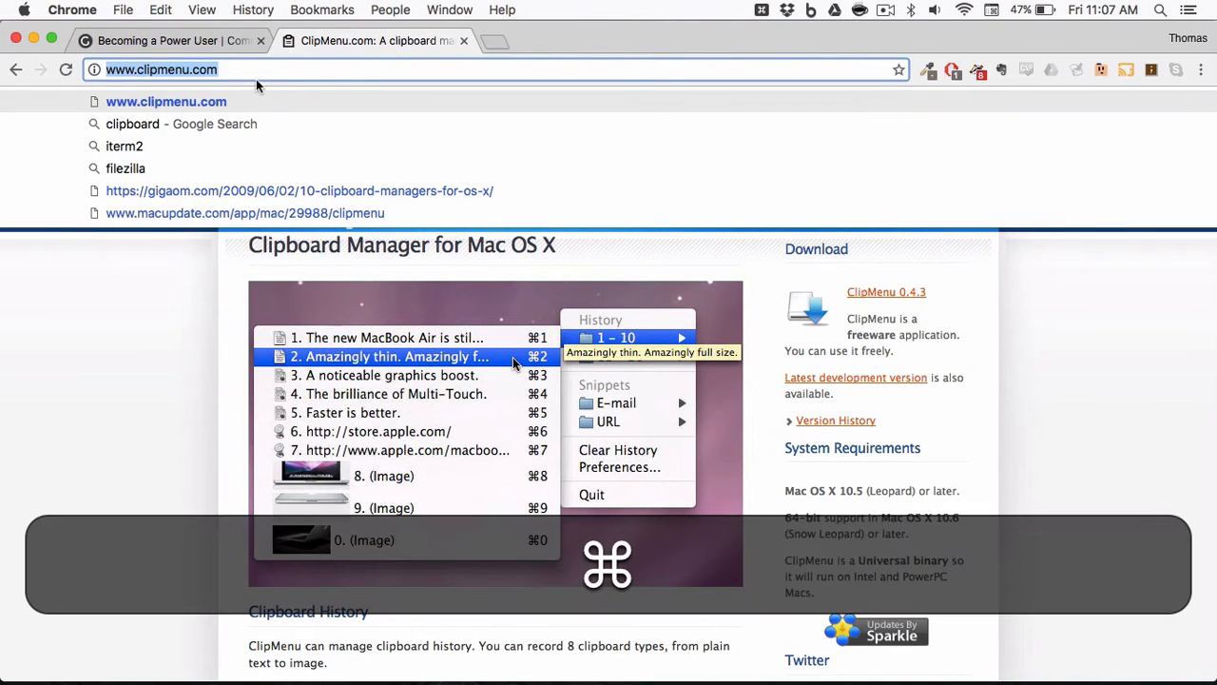
key("super+c")
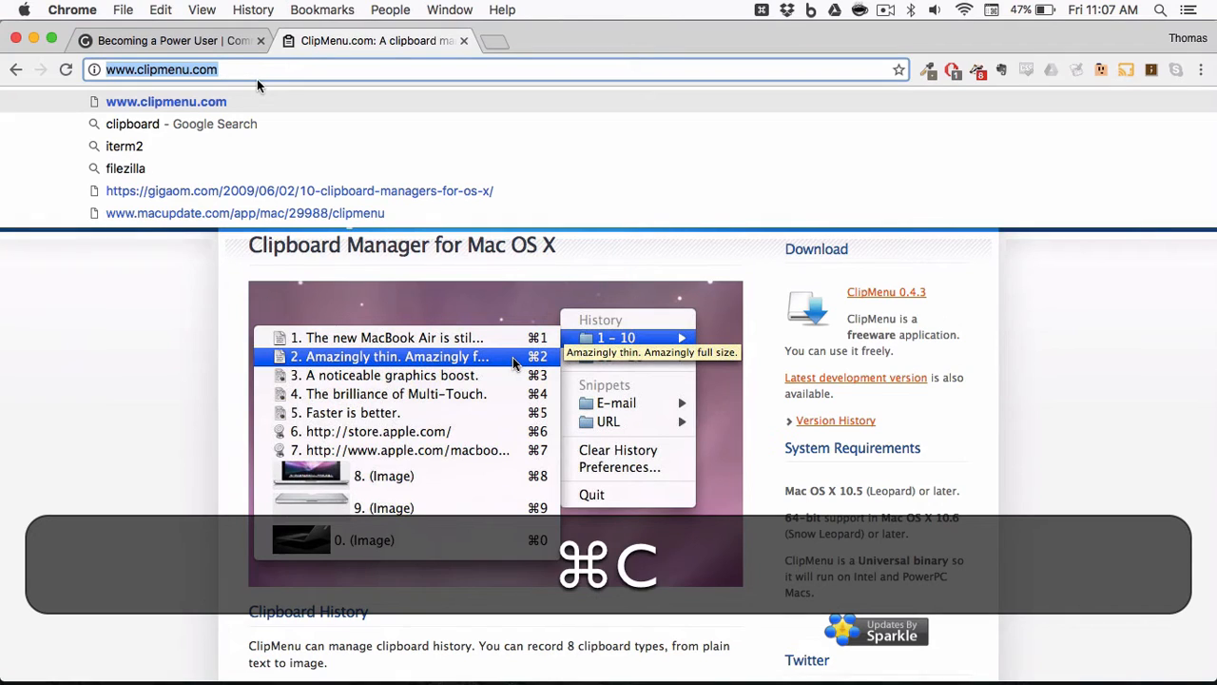
left_click(153, 6)
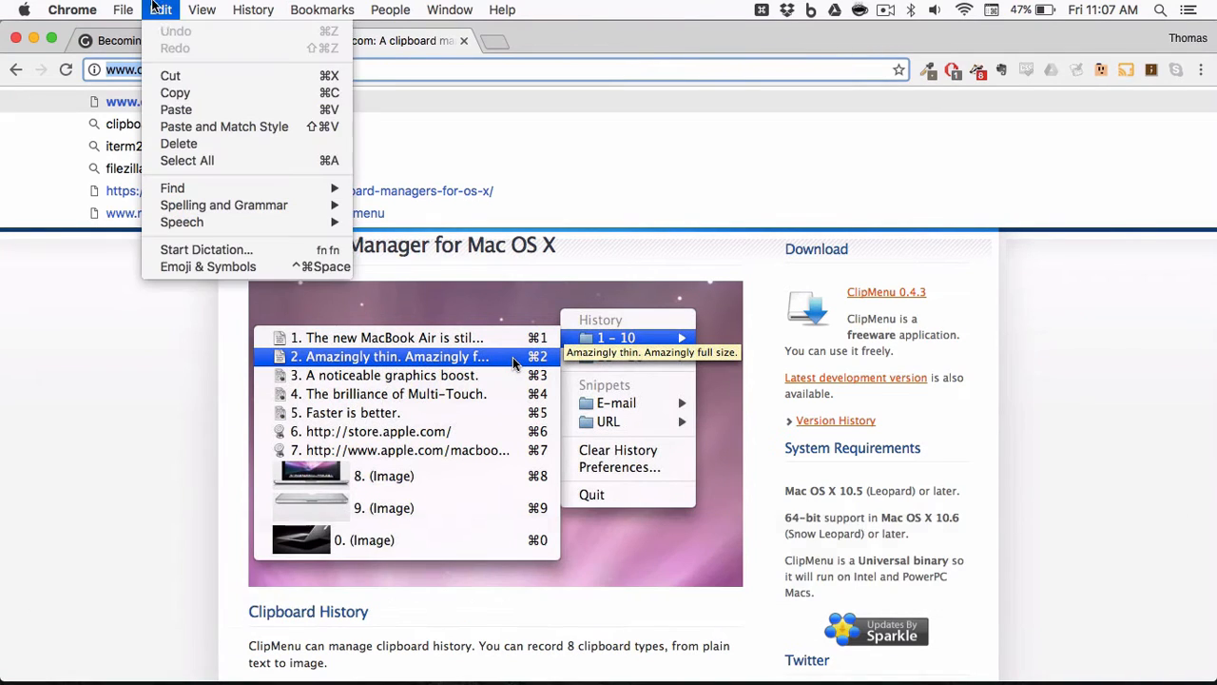
left_click(208, 78)
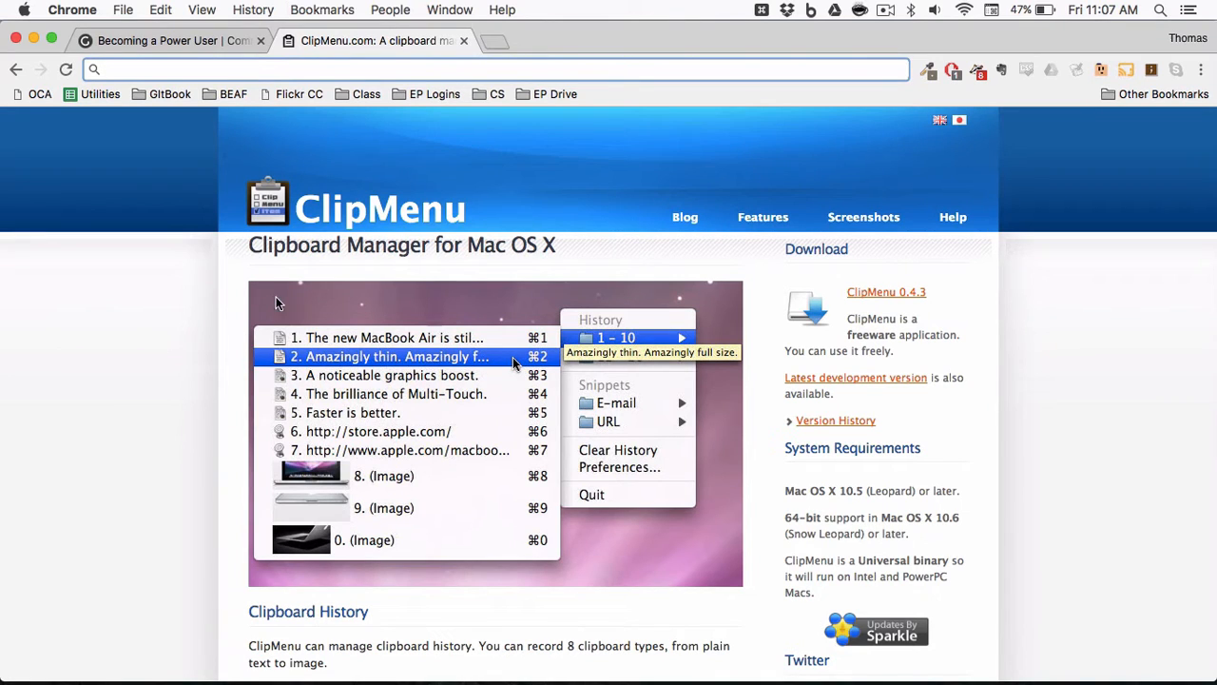
Paste the URL back into the address bar twice, then delete it again.
left_click(156, 8)
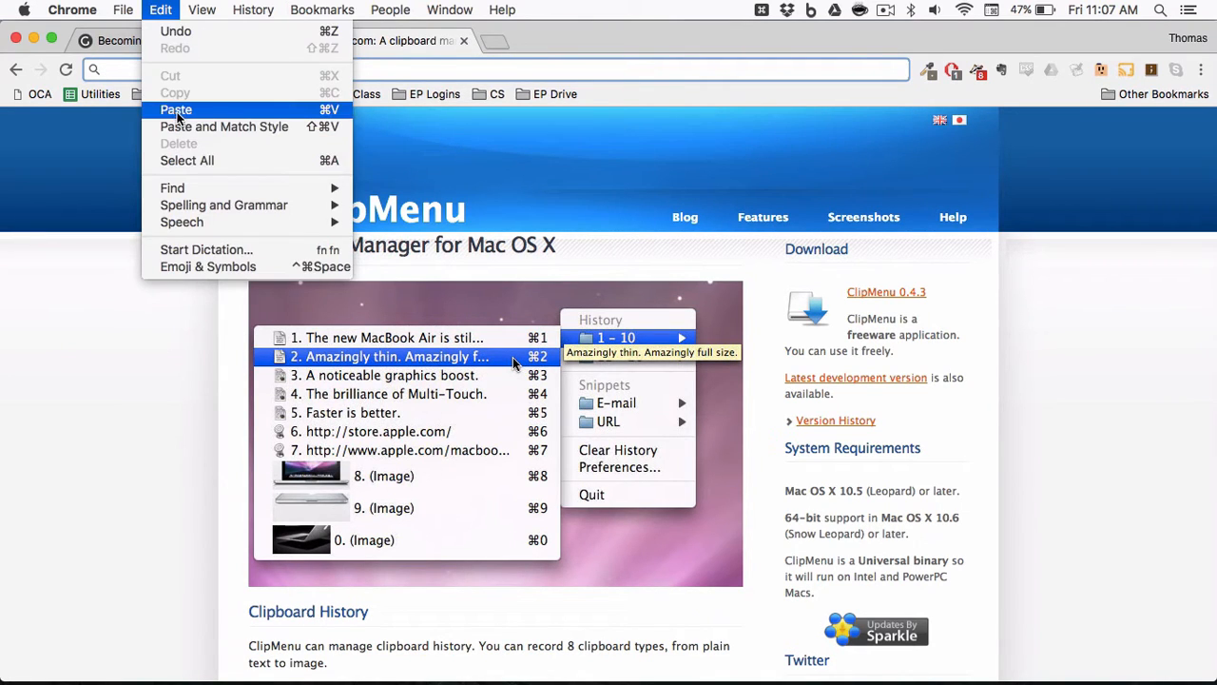
left_click(177, 109)
key("super+v")
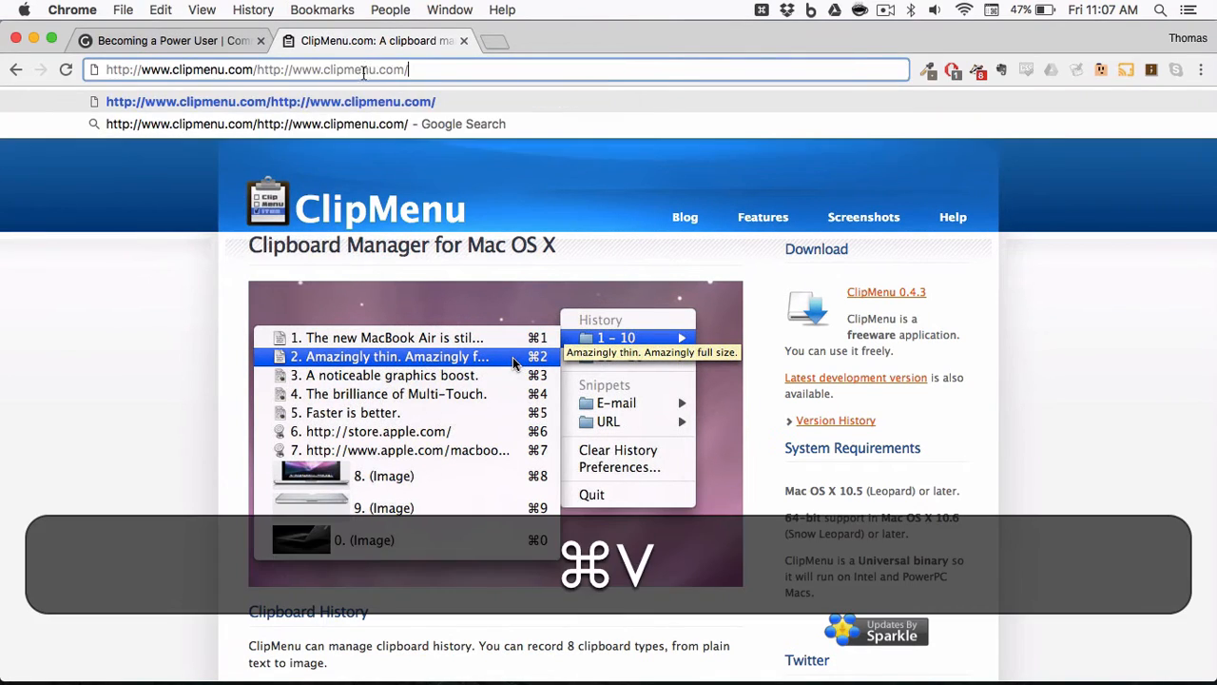
key("super+v")
key("super+BackSpace")
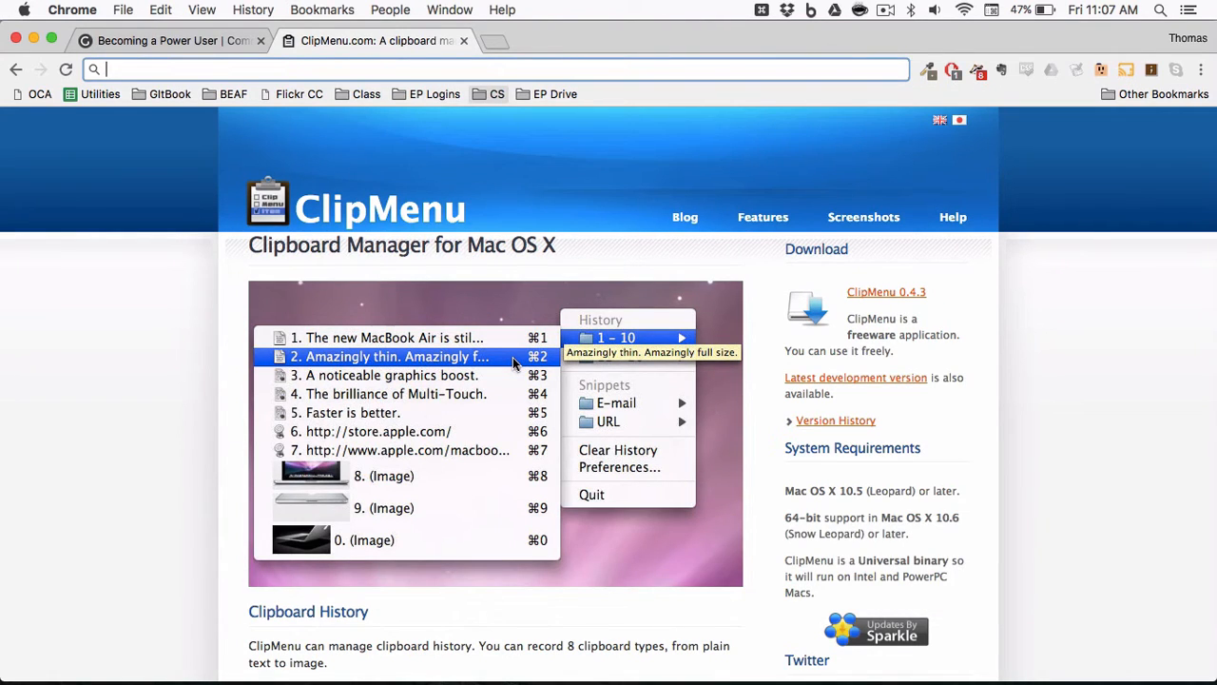
Copy the ClipMenu screenshot image from the web page.
right_click(480, 427)
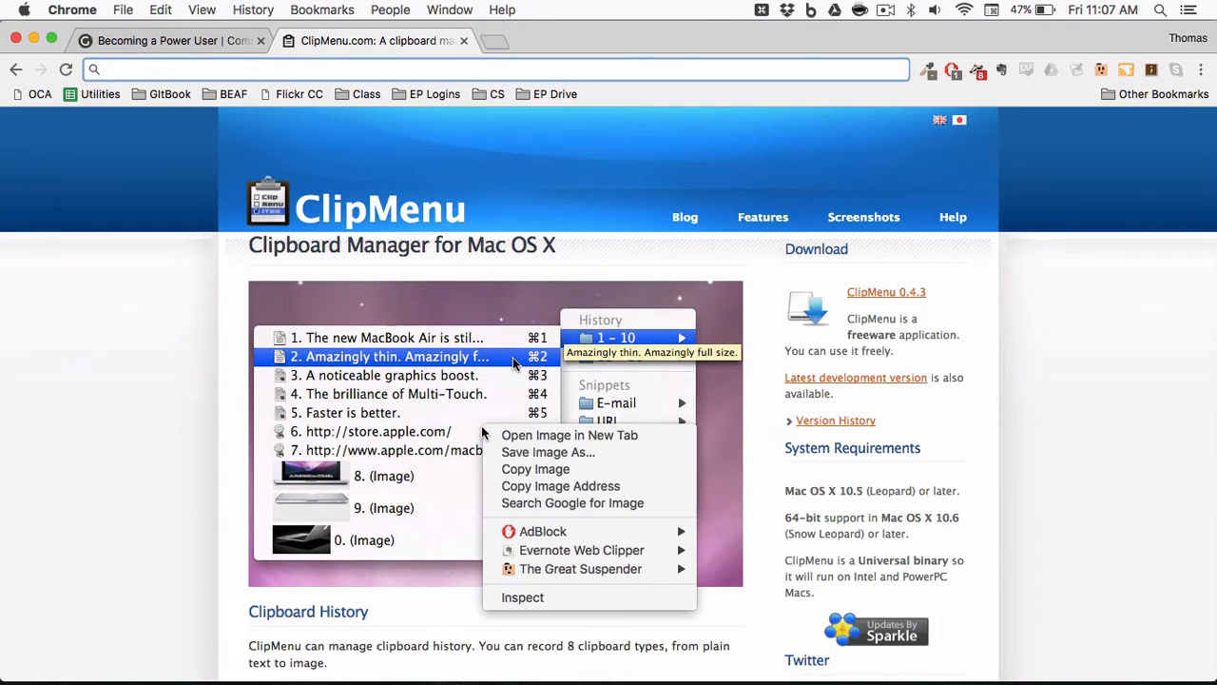
left_click(535, 470)
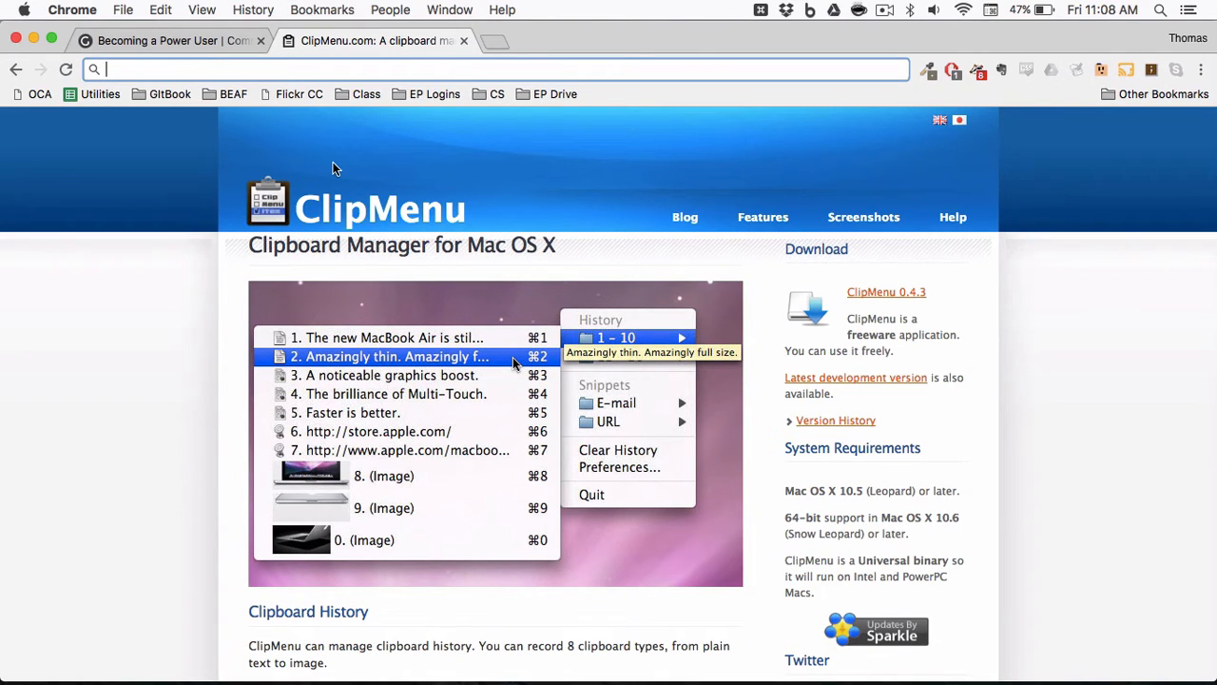
Switch to TextEdit and copy the first line, "I'm some text 😄".
key("super+Tab")
key("super+Tab")
key("super+Tab")
key("super+Tab")
key("super+Tab")
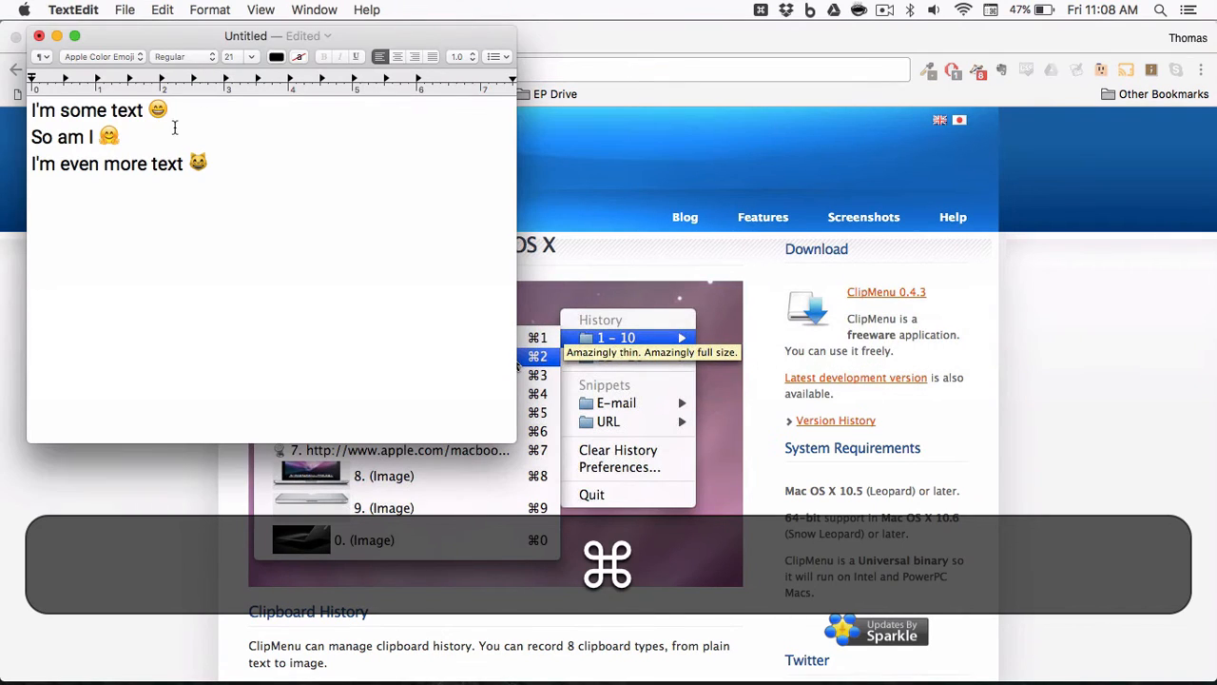
left_click_drag(169, 111, 14, 100)
key("super+c")
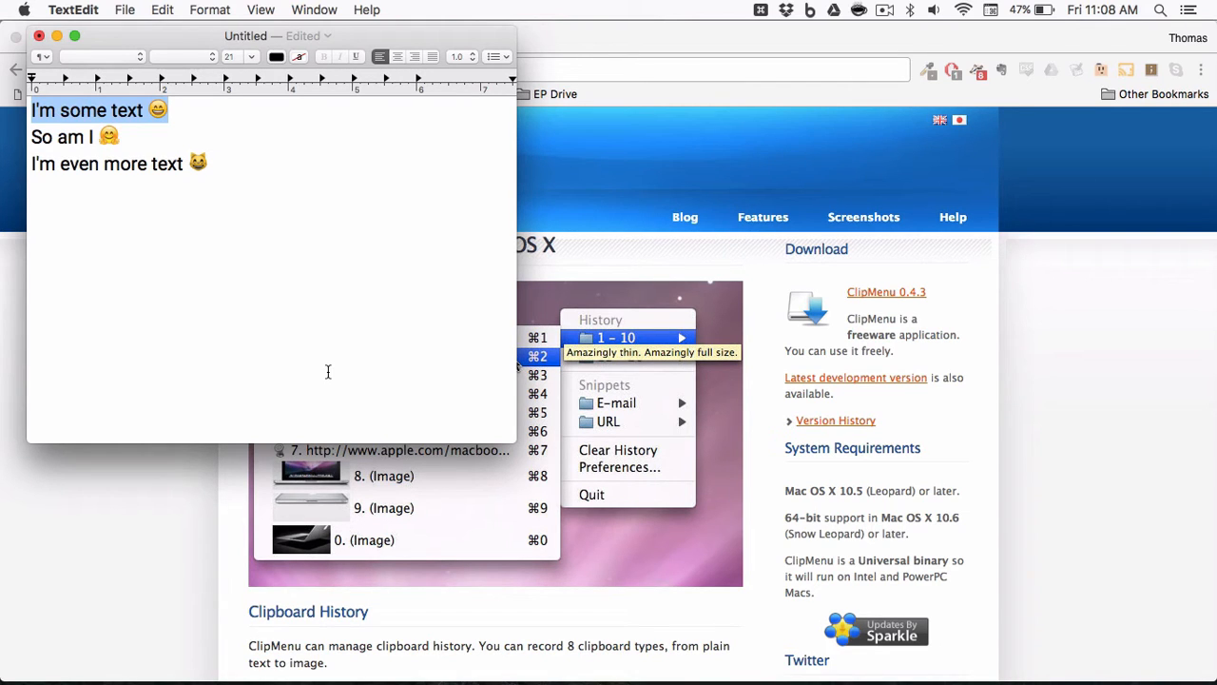
Download ClipMenu 0.4.3 from the site's download link.
left_click(671, 279)
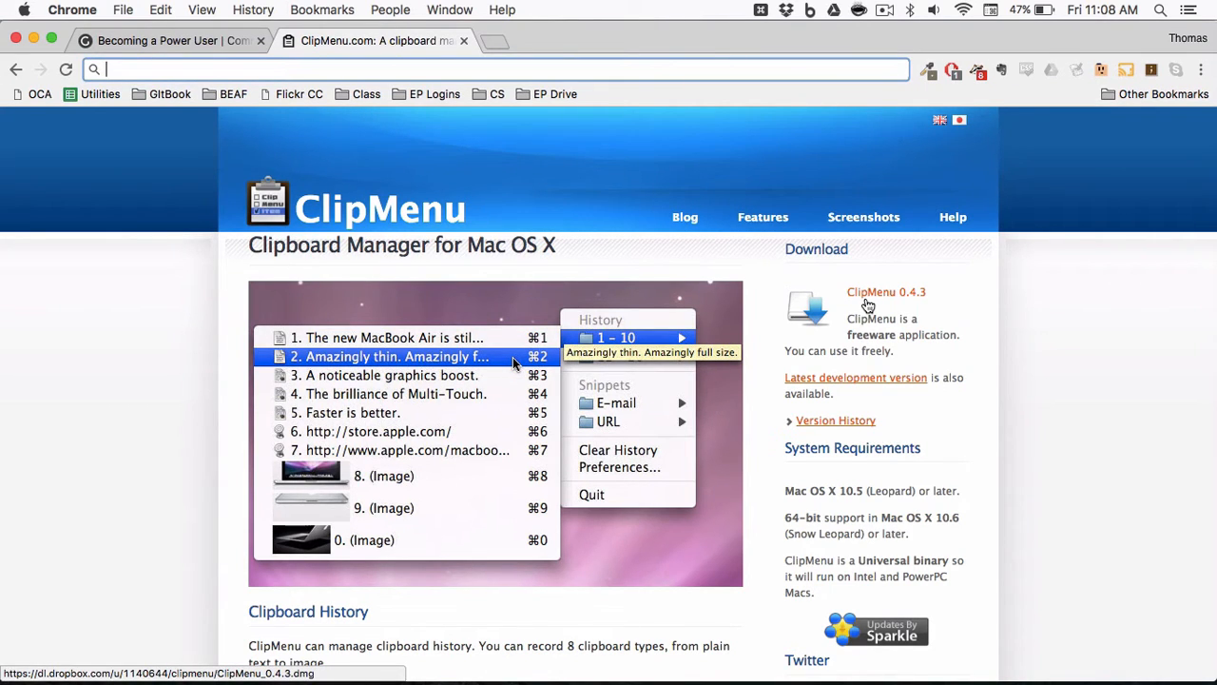
key("super+Tab")
key("super+Tab")
key("super+Tab")
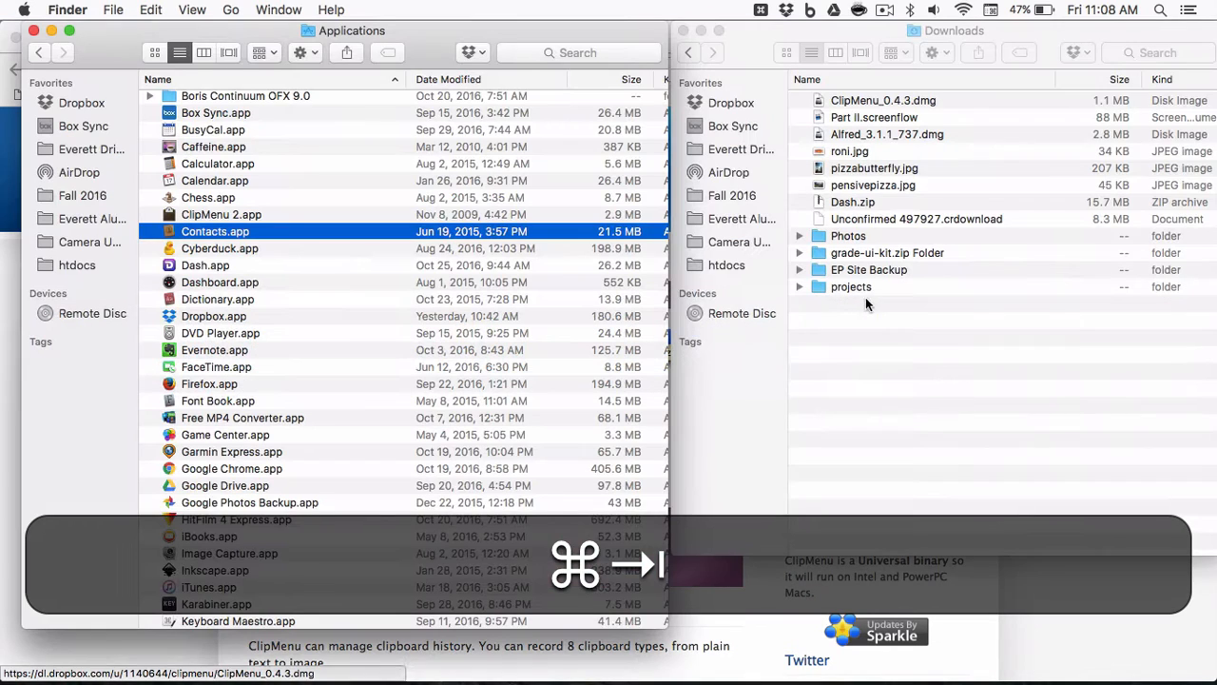
left_click(989, 586)
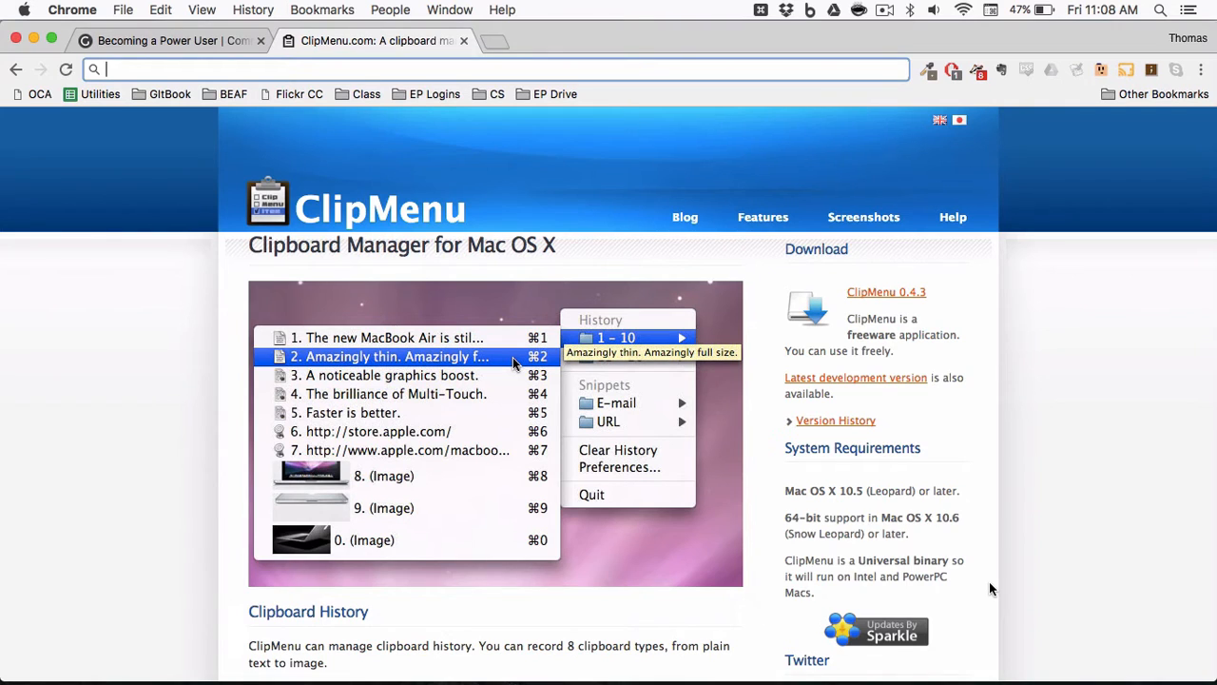
Switch to Finder and open the ClipMenu_0.4.3.dmg disk image from Downloads.
key("super")
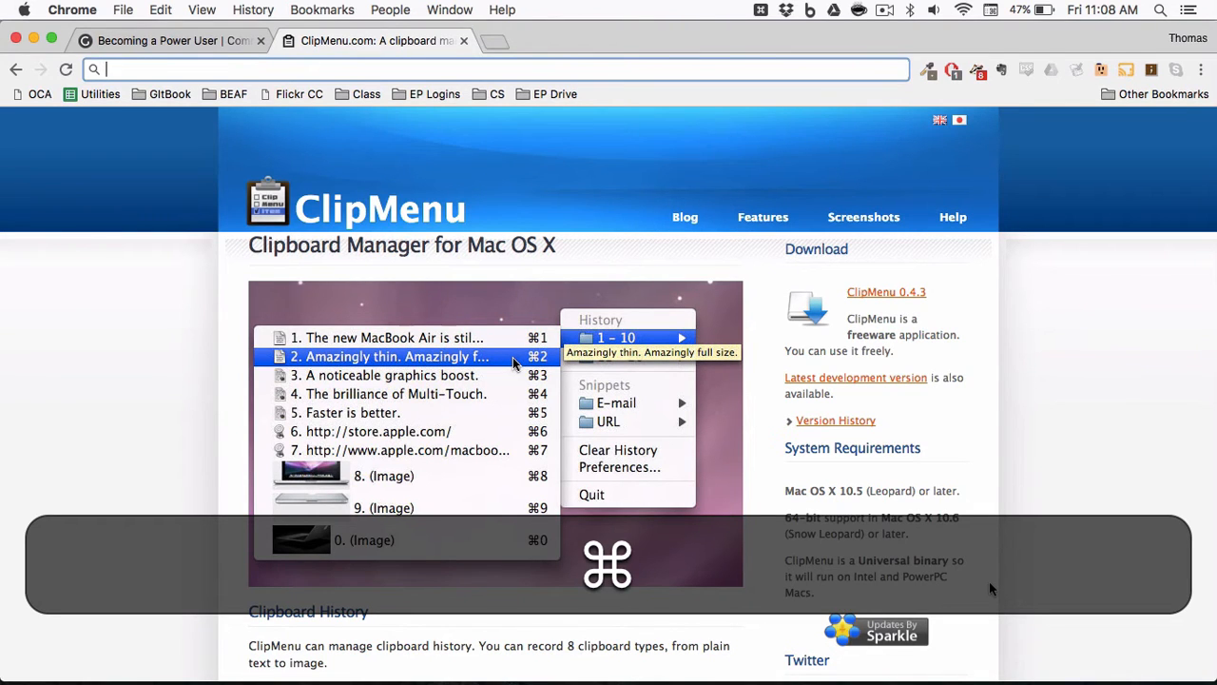
key("super+Tab")
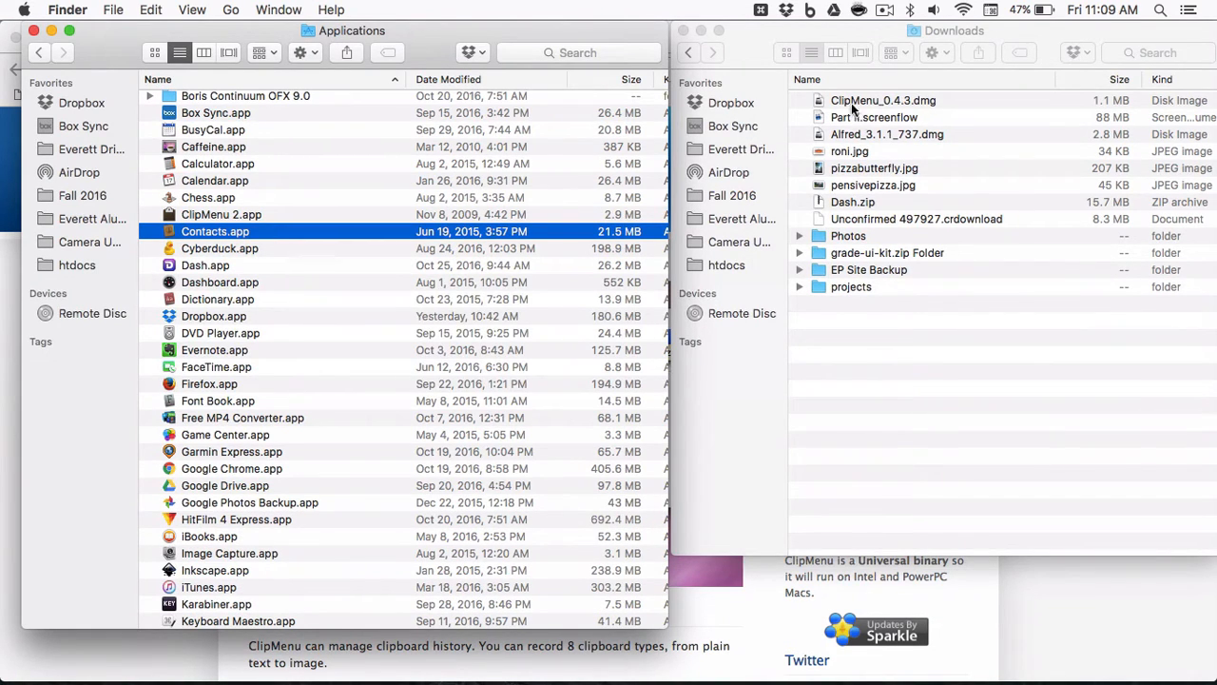
left_click(866, 103)
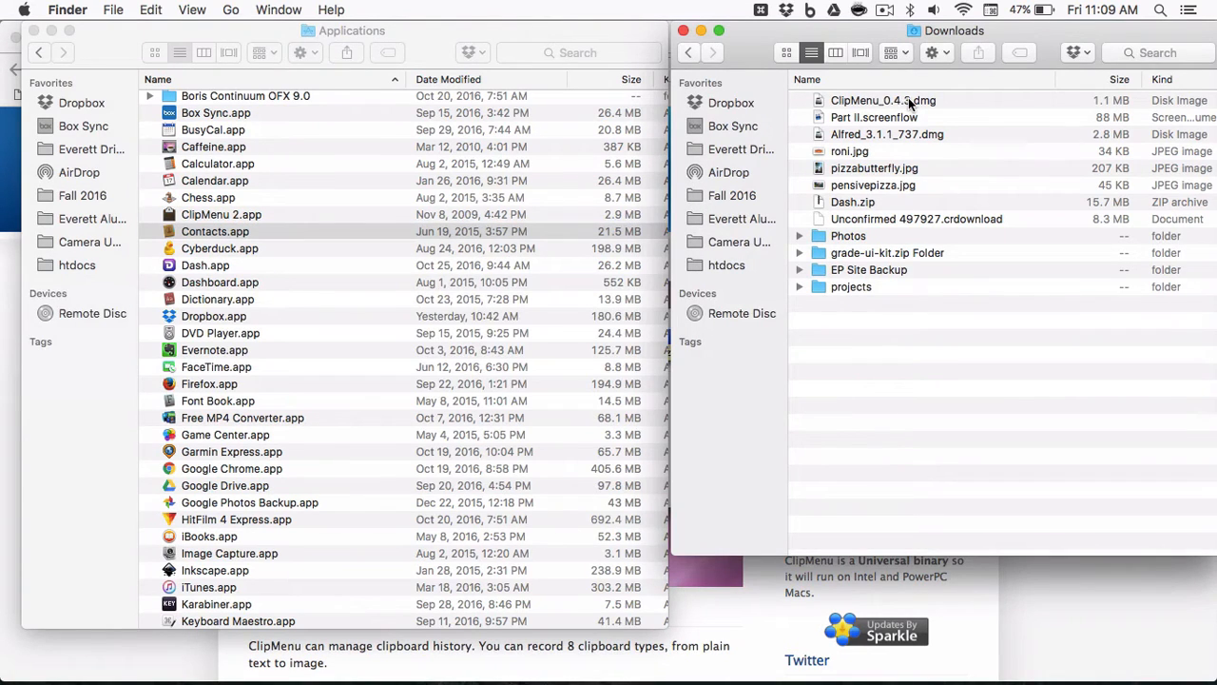
left_click(919, 100)
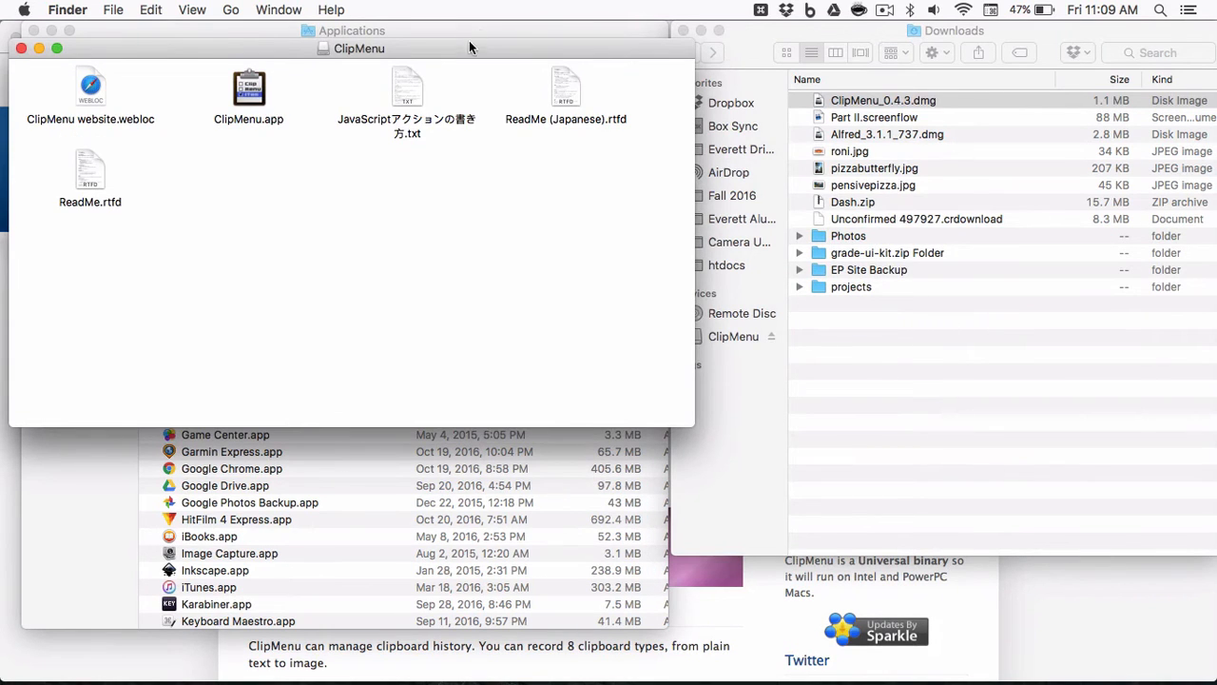
Install ClipMenu by copying ClipMenu.app from the disk image into the Applications folder.
left_click_drag(466, 42, 982, 141)
left_click_drag(773, 189, 258, 218)
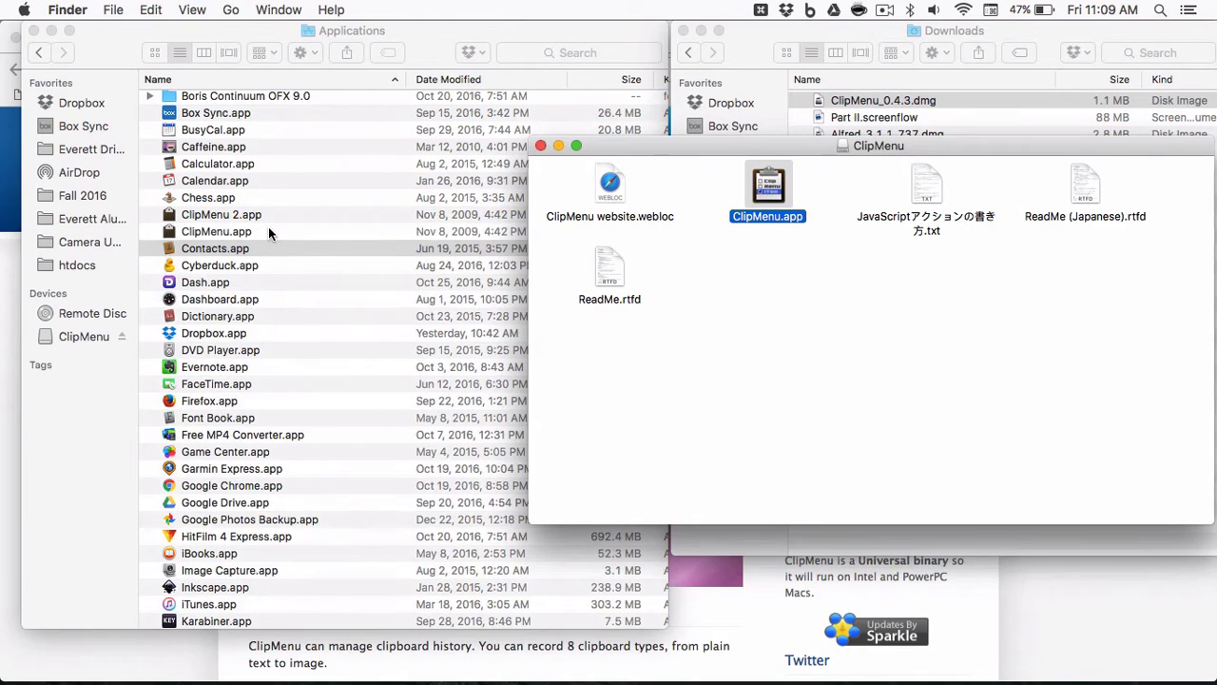
left_click(268, 231)
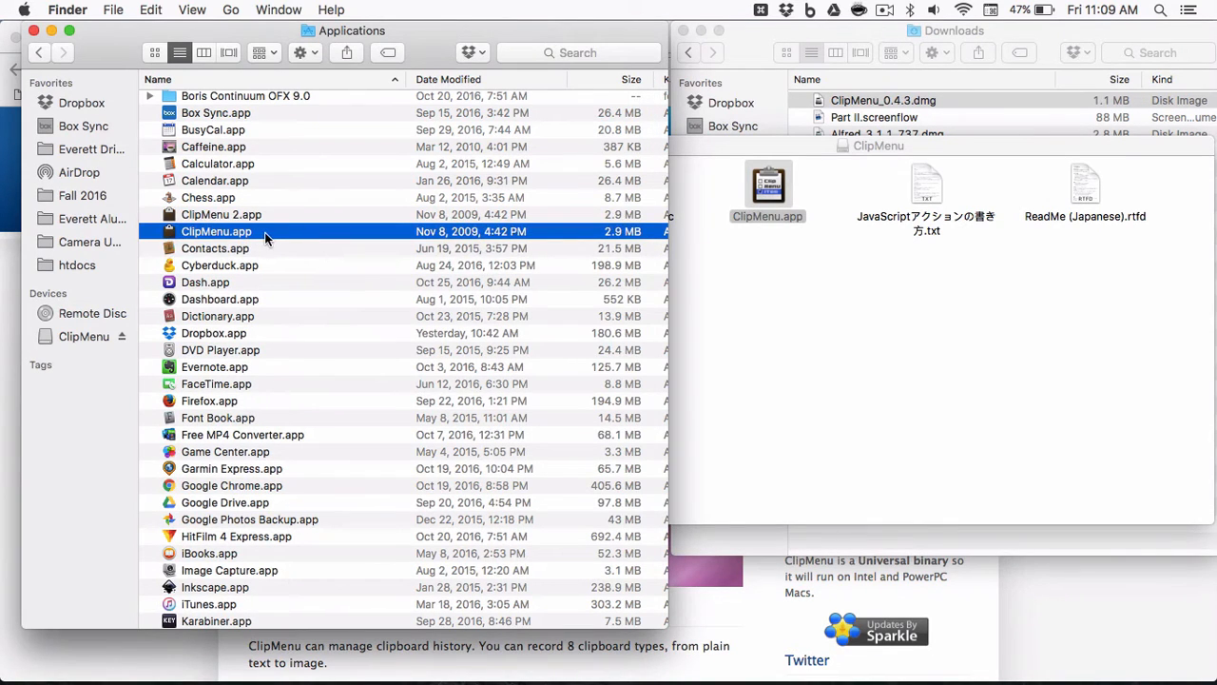
Try to open ClipMenu.app from Applications, dismiss the warning, and close the disk image window.
double_click(264, 232)
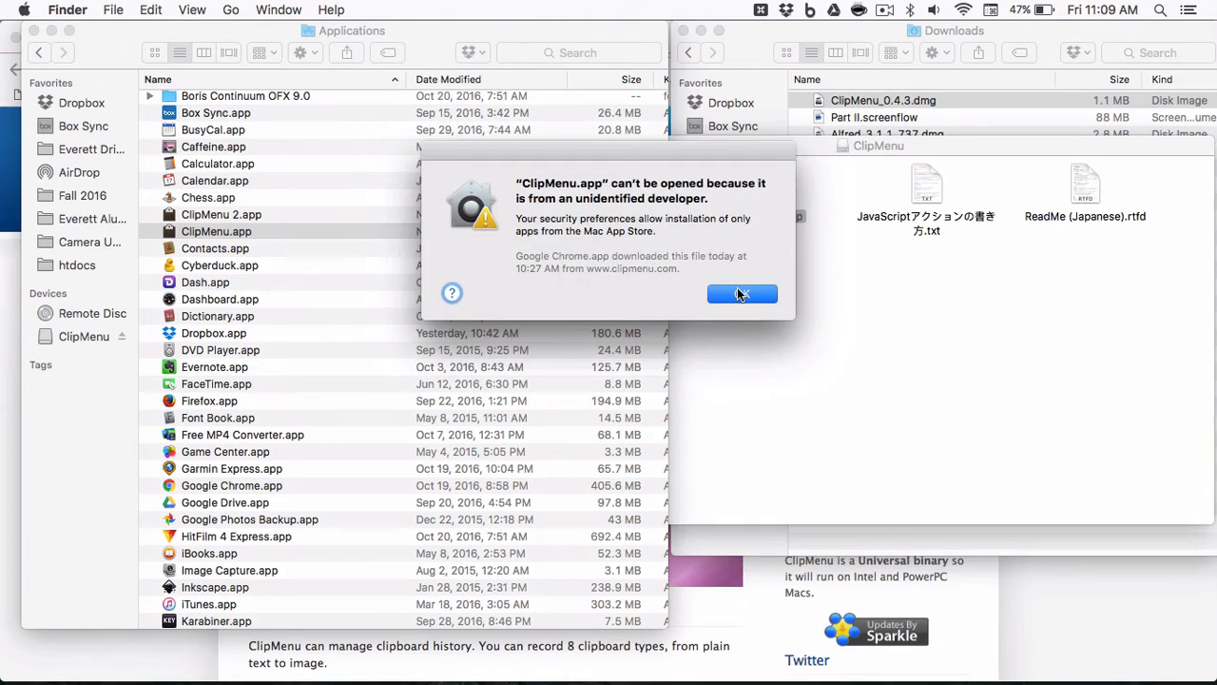
left_click(740, 294)
left_click(737, 287)
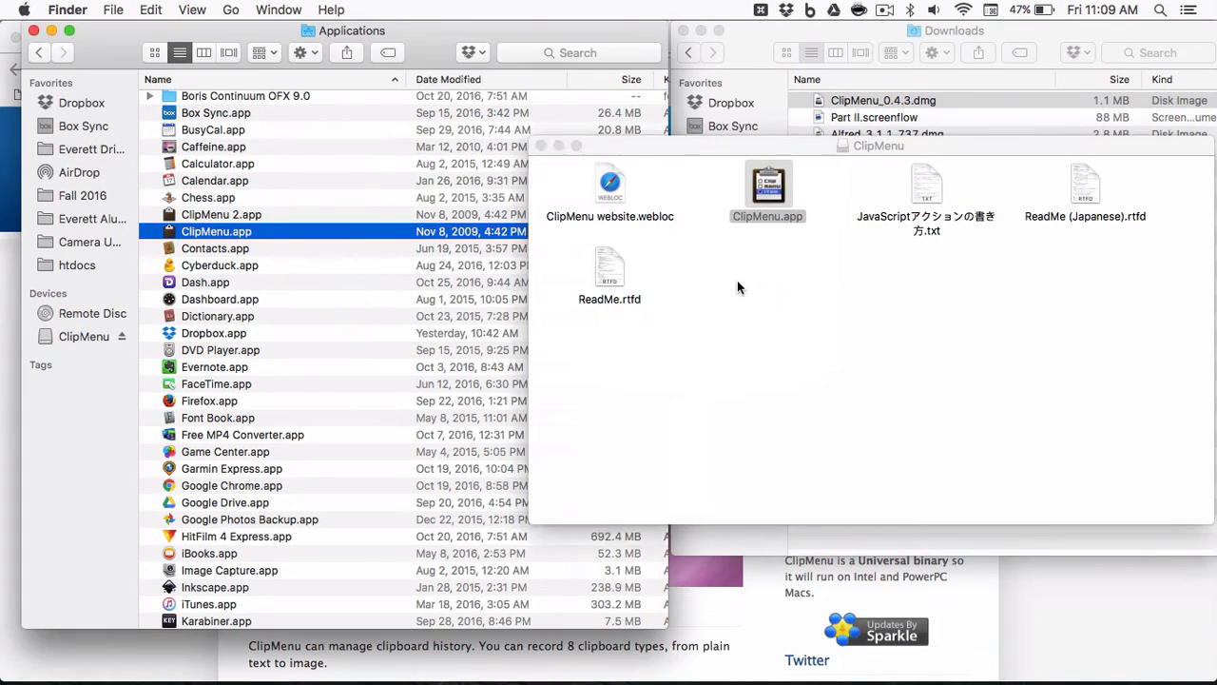
left_click(541, 146)
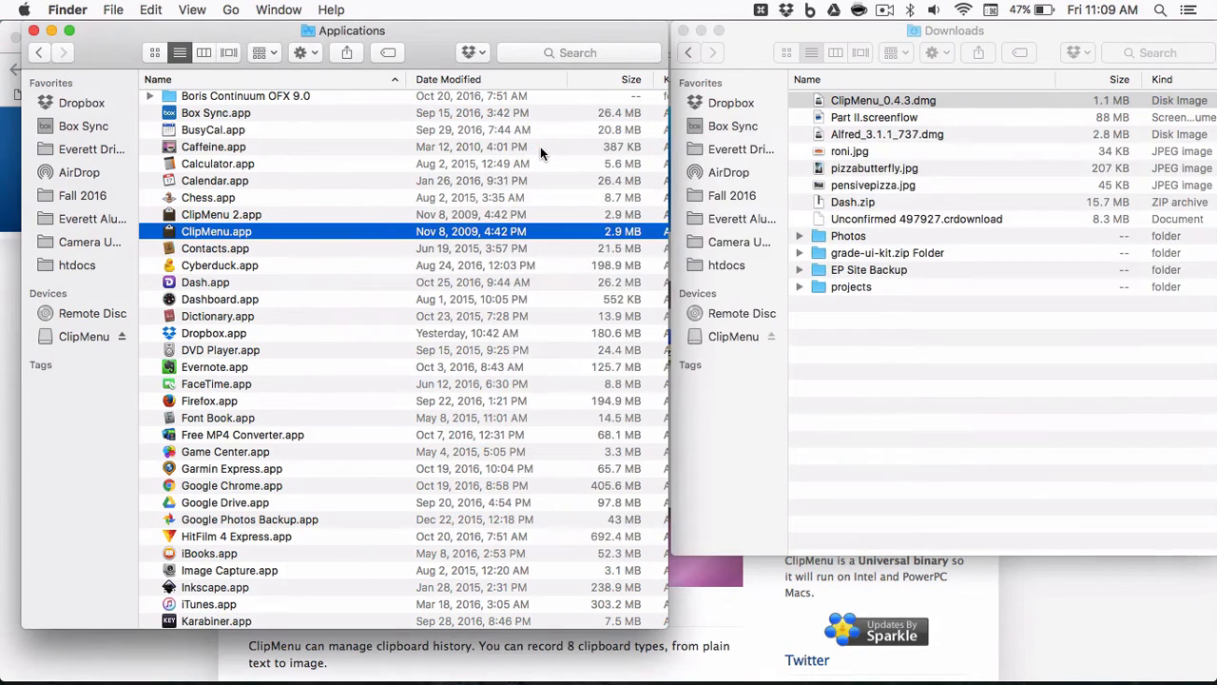
Open System Preferences and go to Security & Privacy's General settings.
left_click(24, 9)
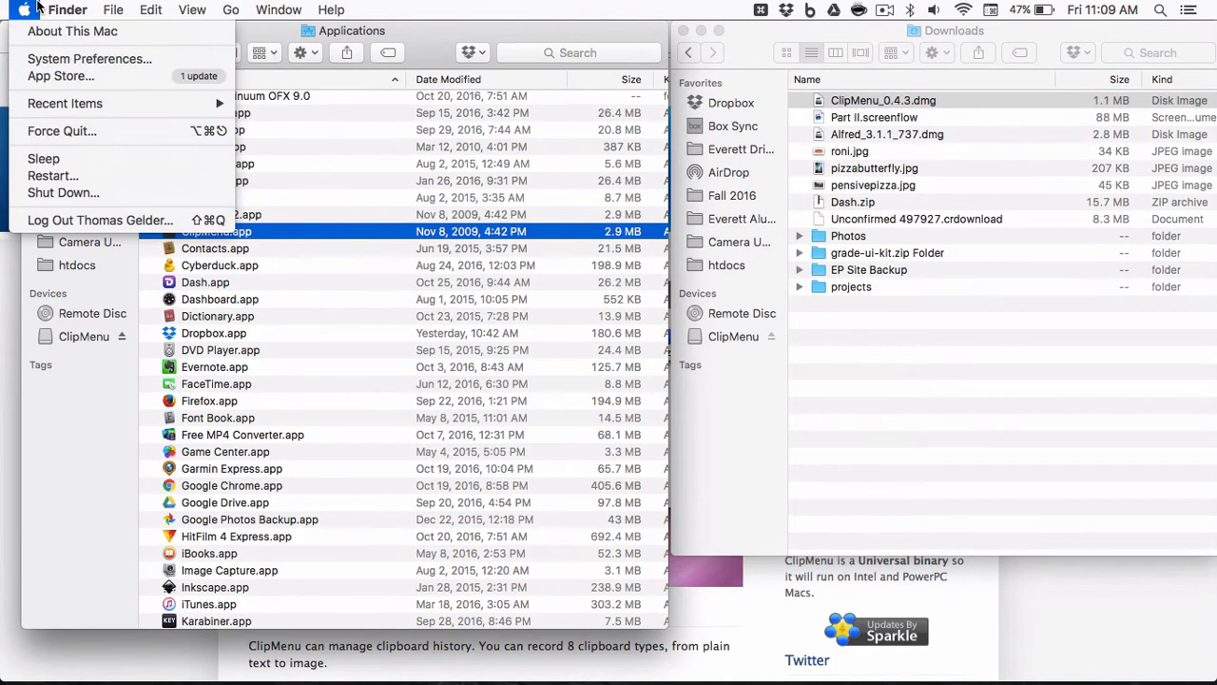
key("Escape")
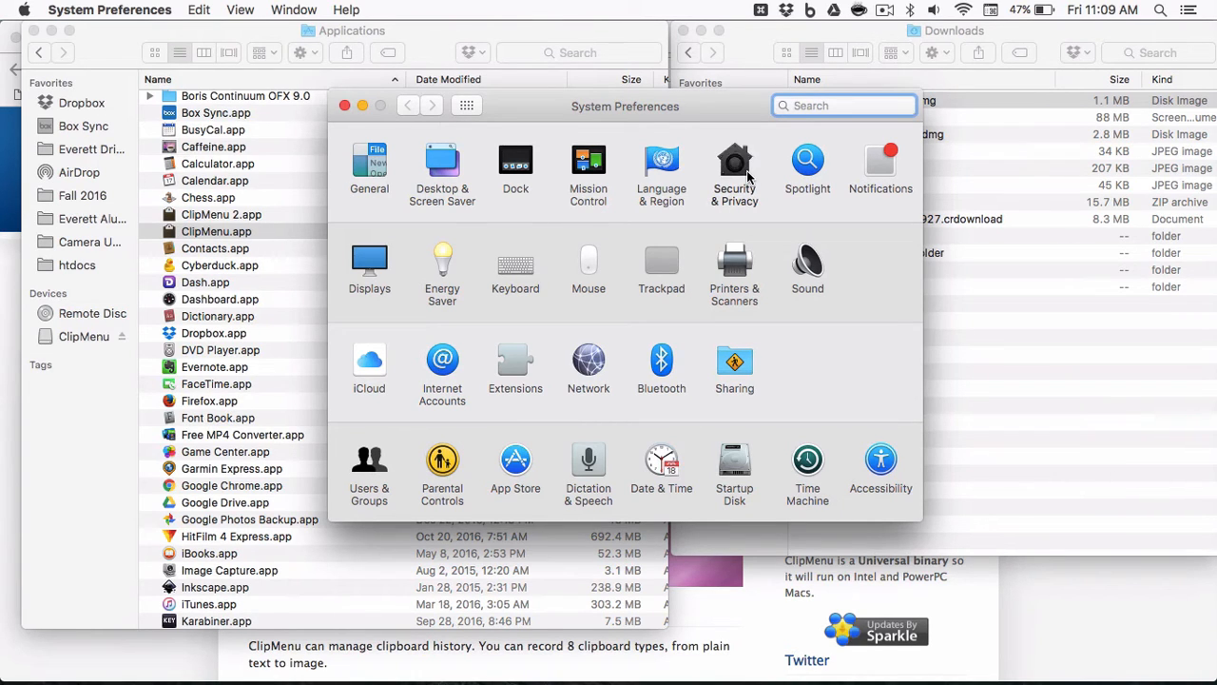
left_click(747, 170)
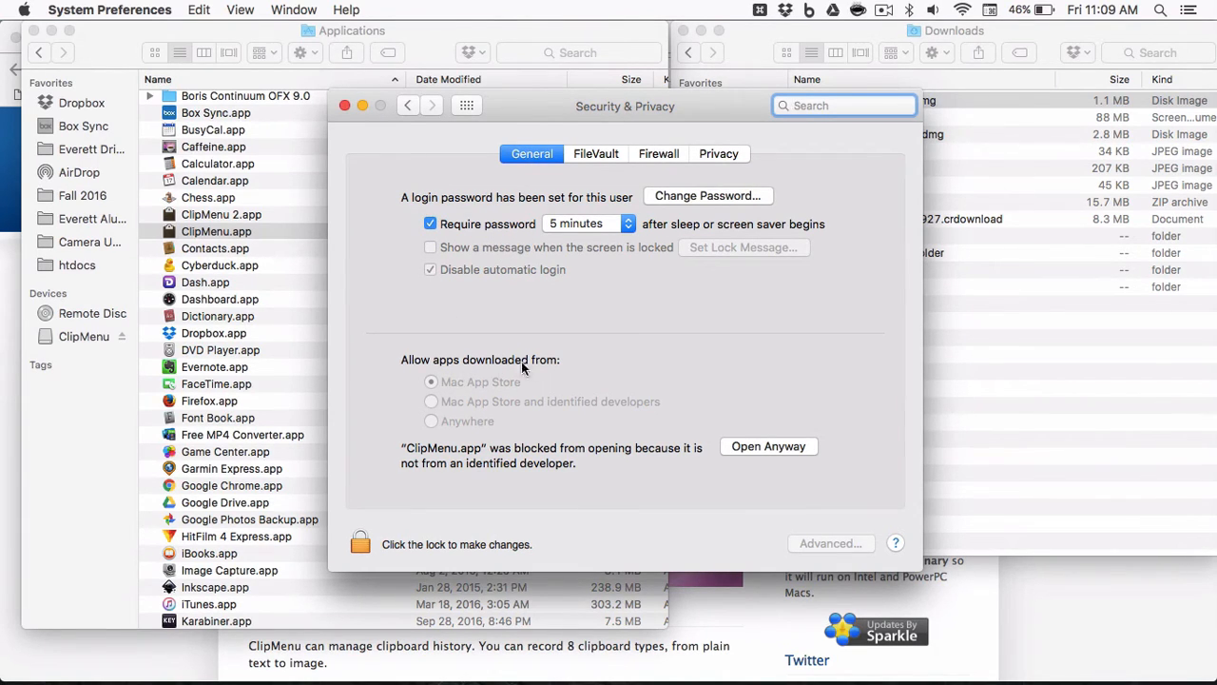
left_click(461, 384)
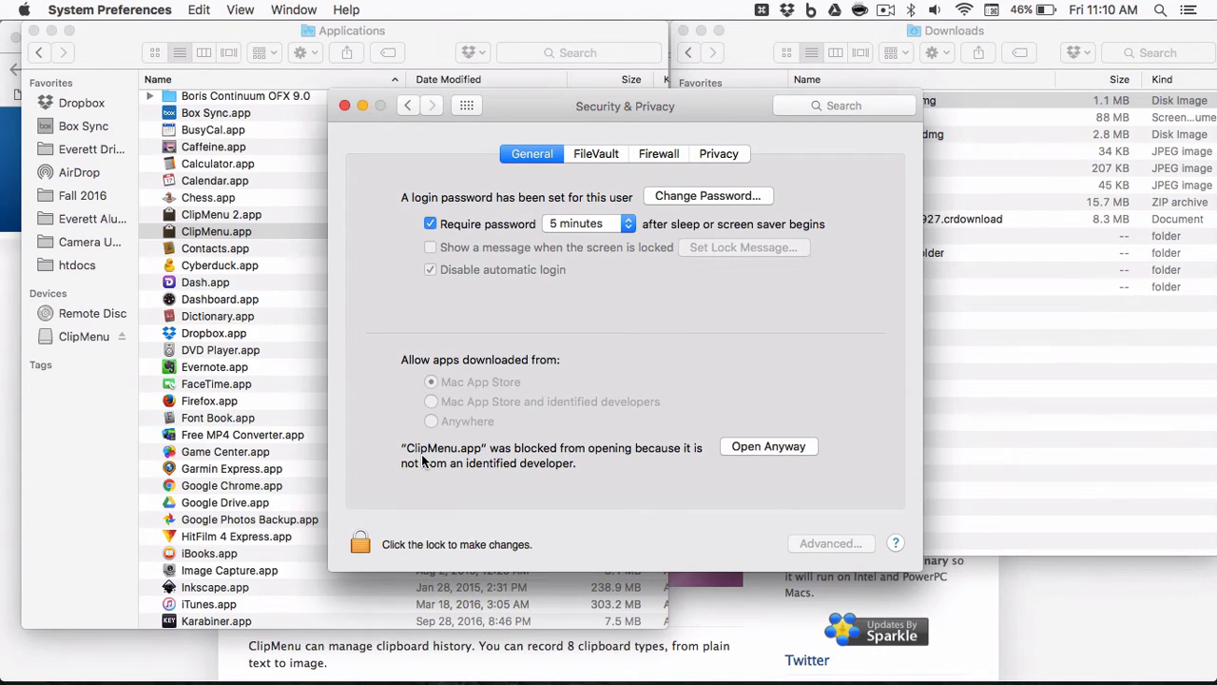
Unlock the Security & Privacy settings by entering the account password.
left_click(359, 546)
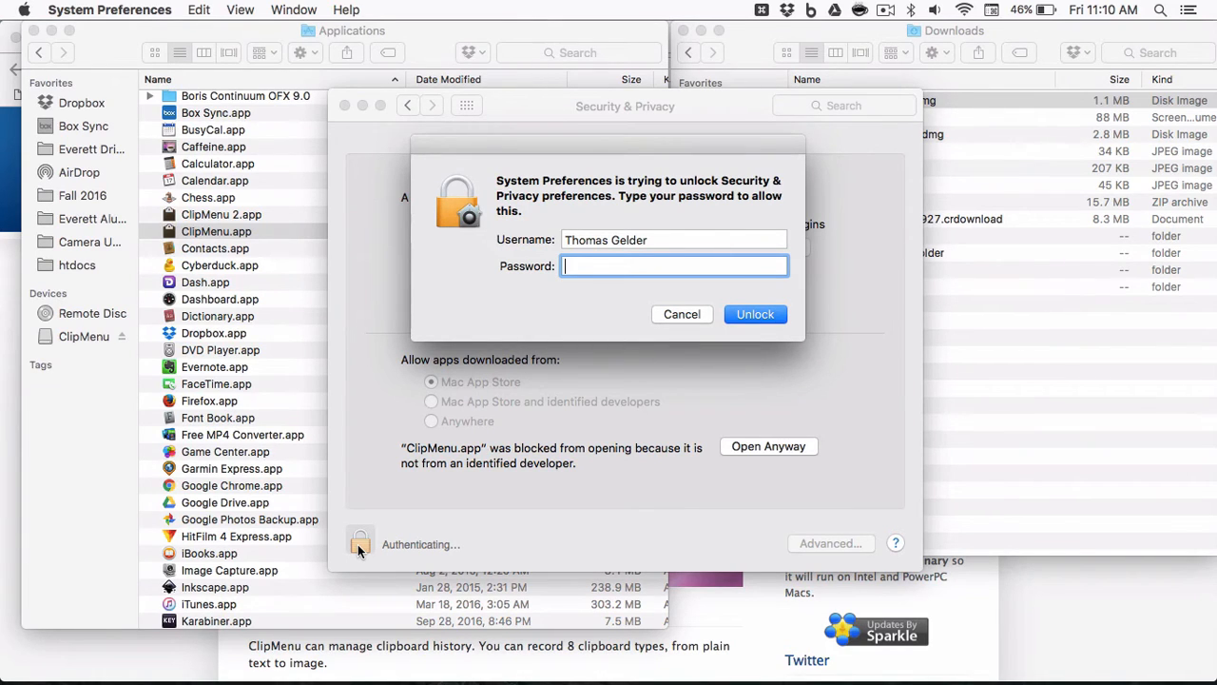
type("•••••••••••••••")
key("Return")
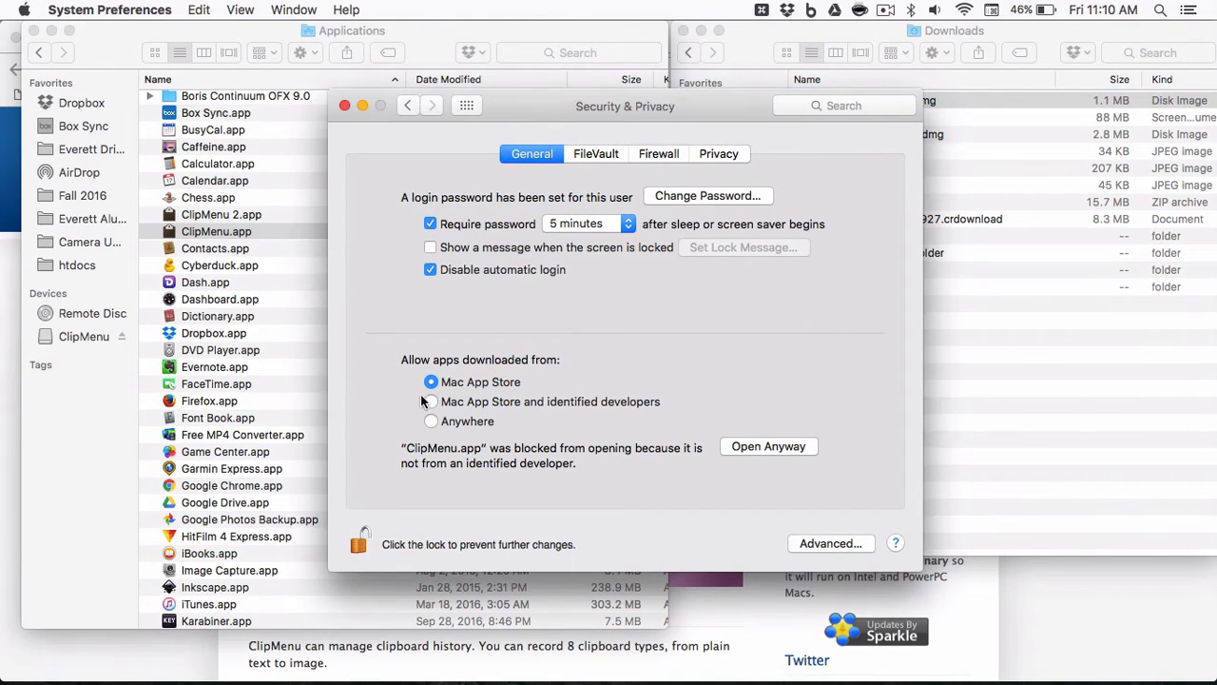
Allow apps downloaded from Anywhere, then lock the settings and close System Preferences.
left_click(448, 421)
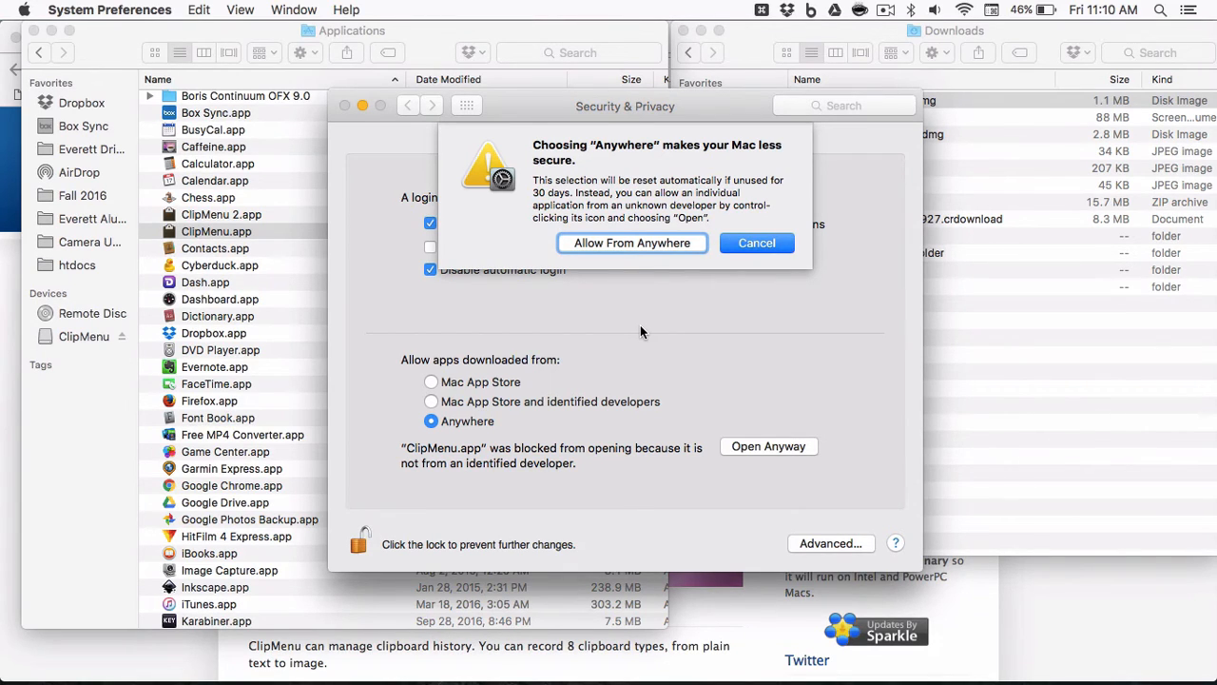
left_click(638, 242)
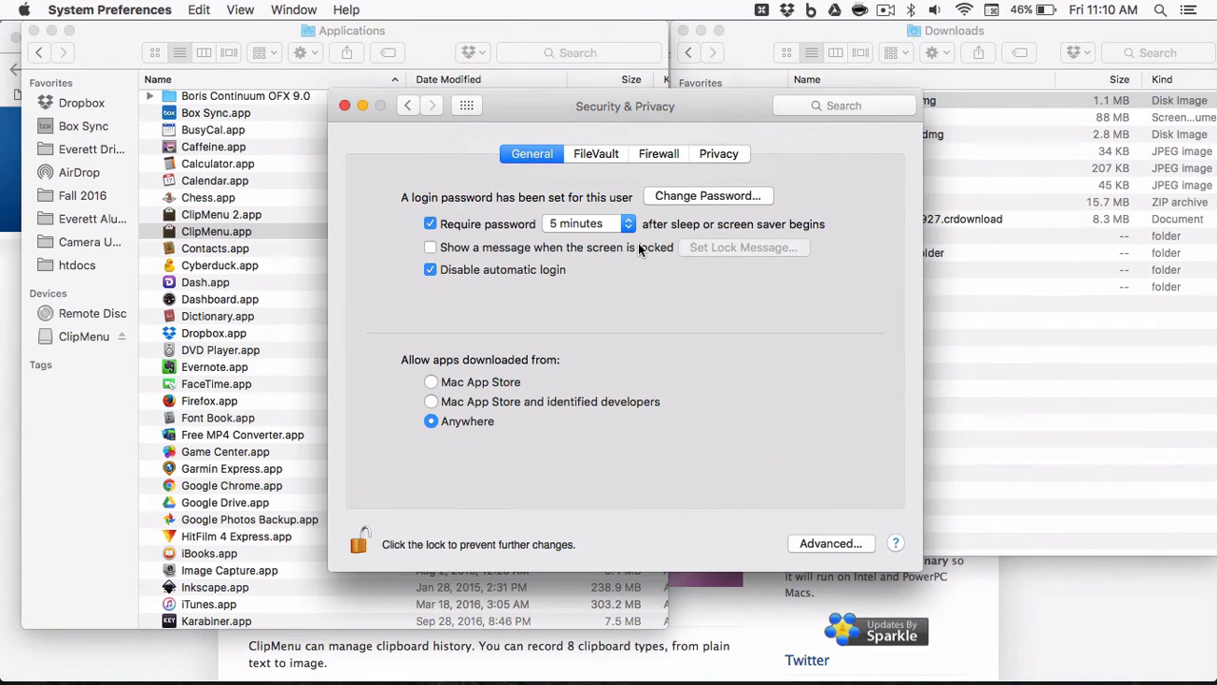
left_click(360, 538)
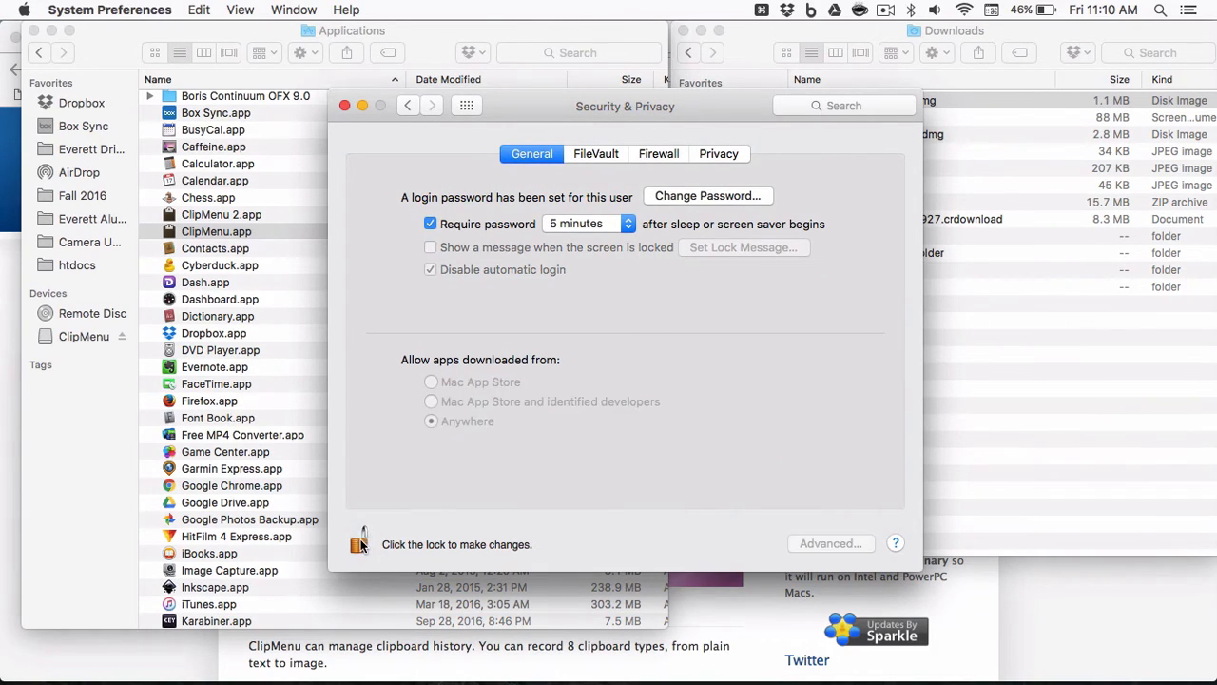
left_click(345, 106)
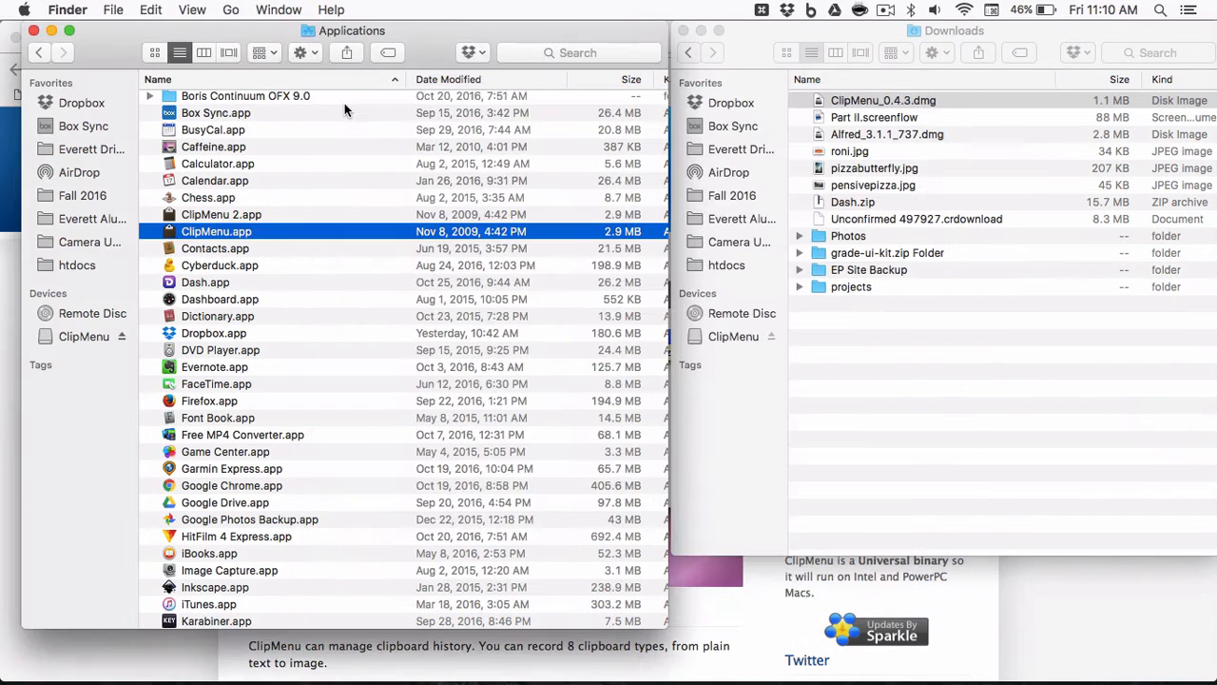
Open ClipMenu.app from Applications and confirm opening the downloaded application.
double_click(207, 233)
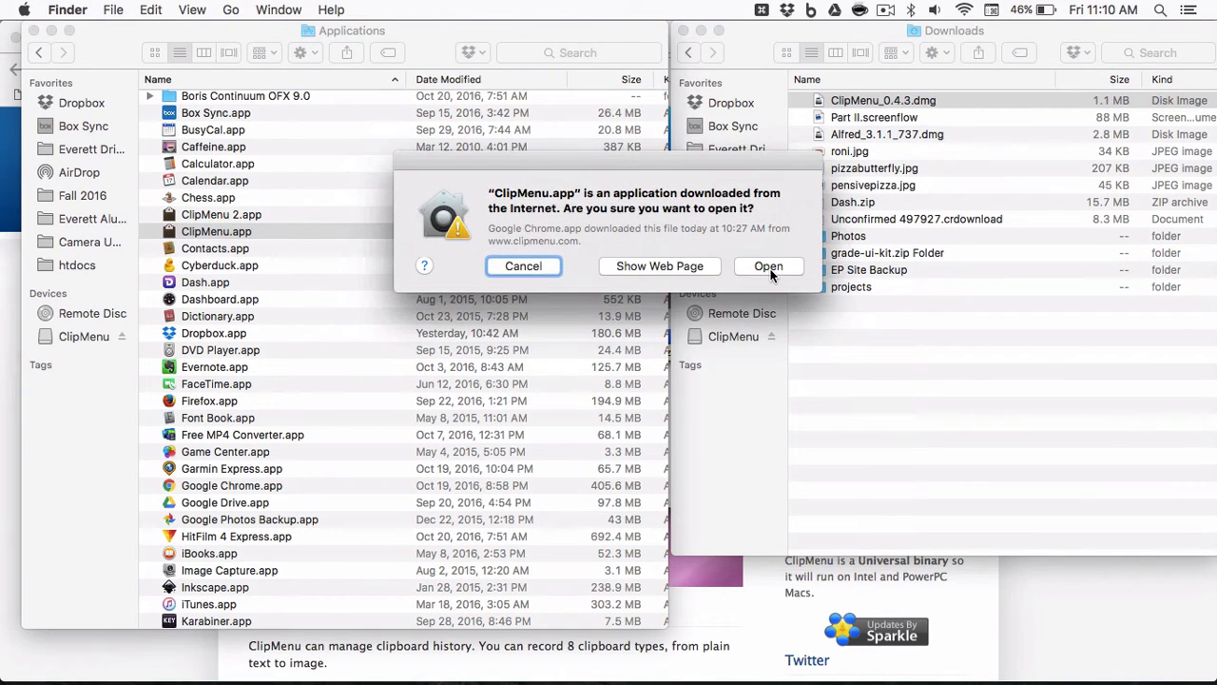
left_click(770, 271)
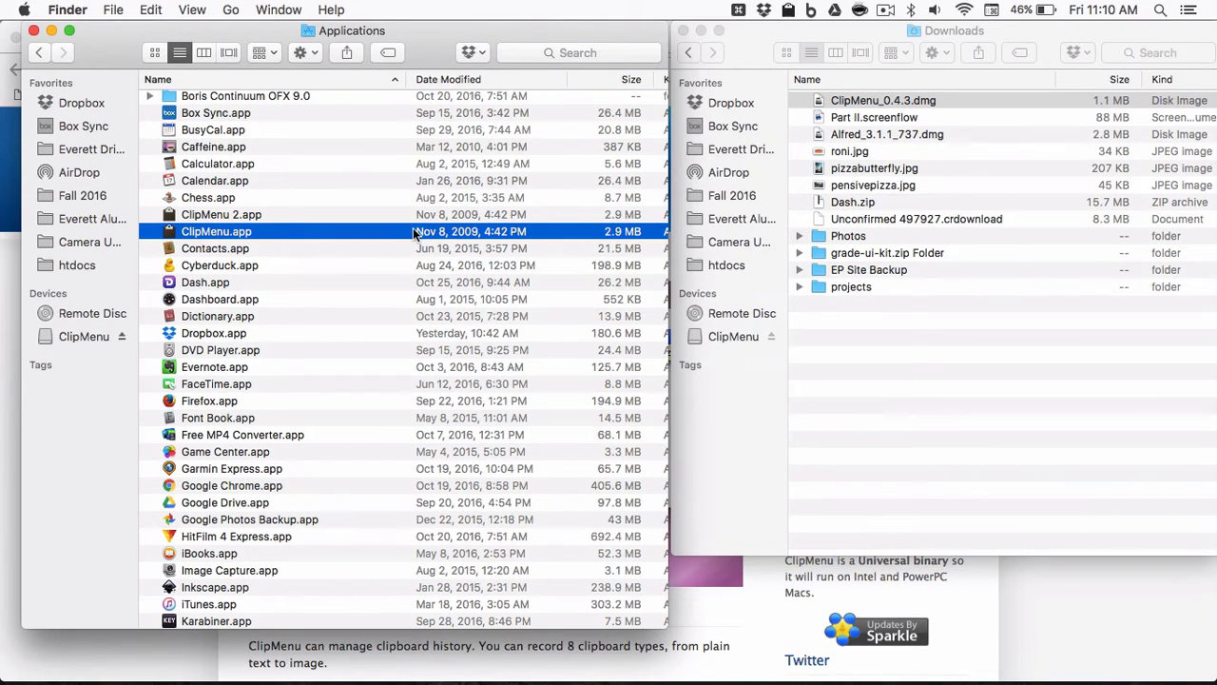
Open ClipMenu's preferences and review the Shortcuts pane, trying the Shift-Command-V shortcut that opens the clipboard history menu.
left_click(793, 13)
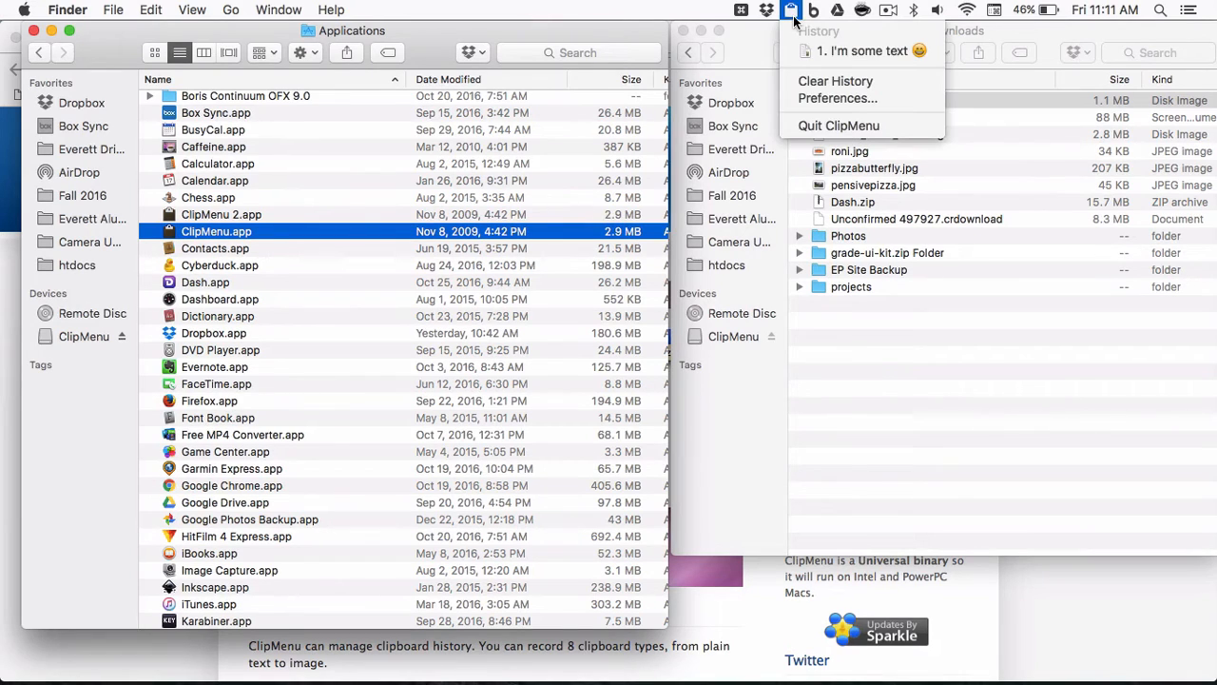
left_click(839, 99)
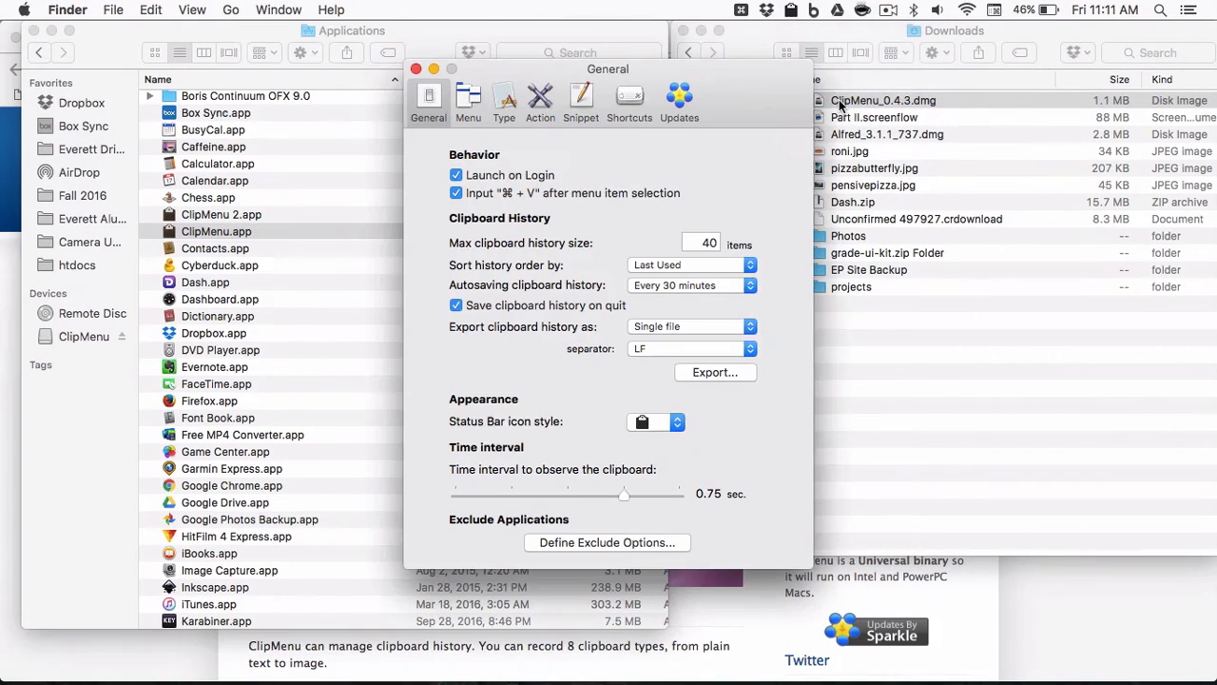
left_click(637, 100)
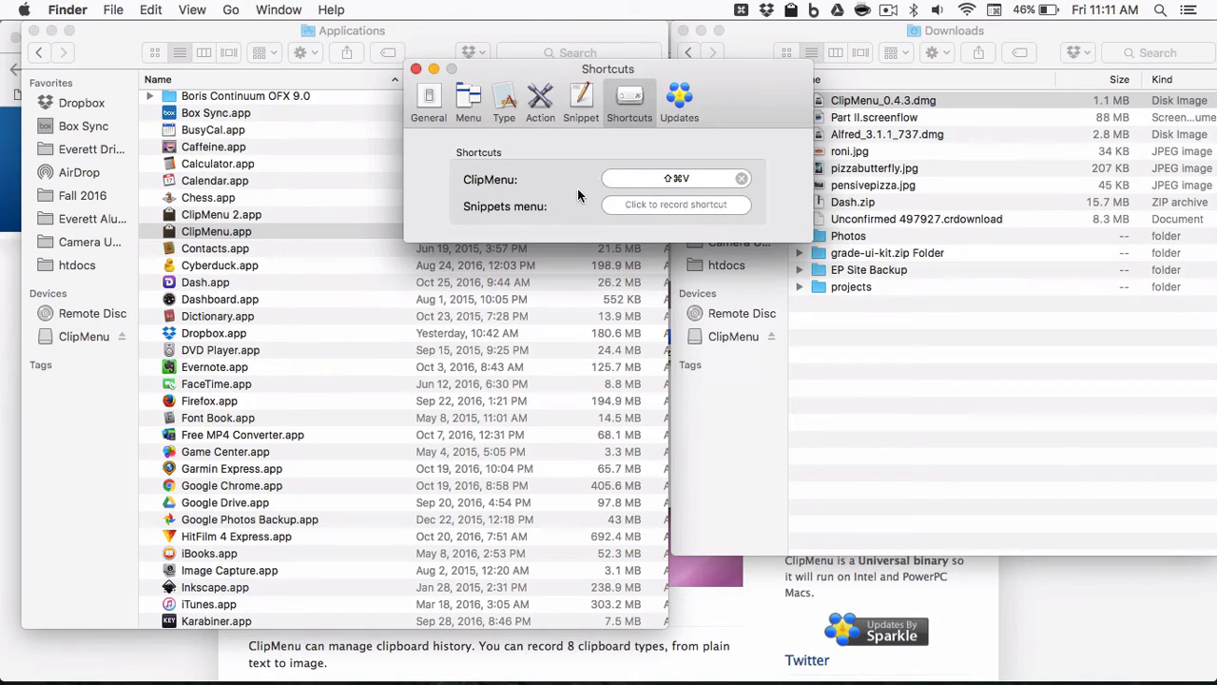
key("shift+super")
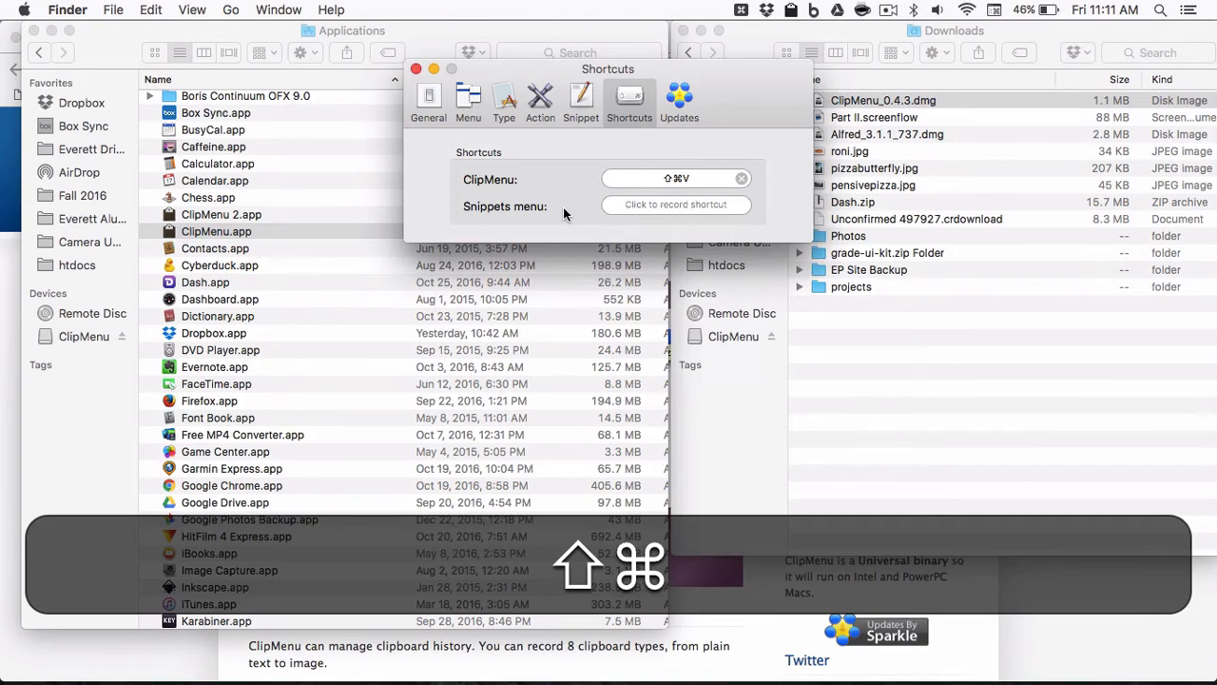
key("shift+super+v")
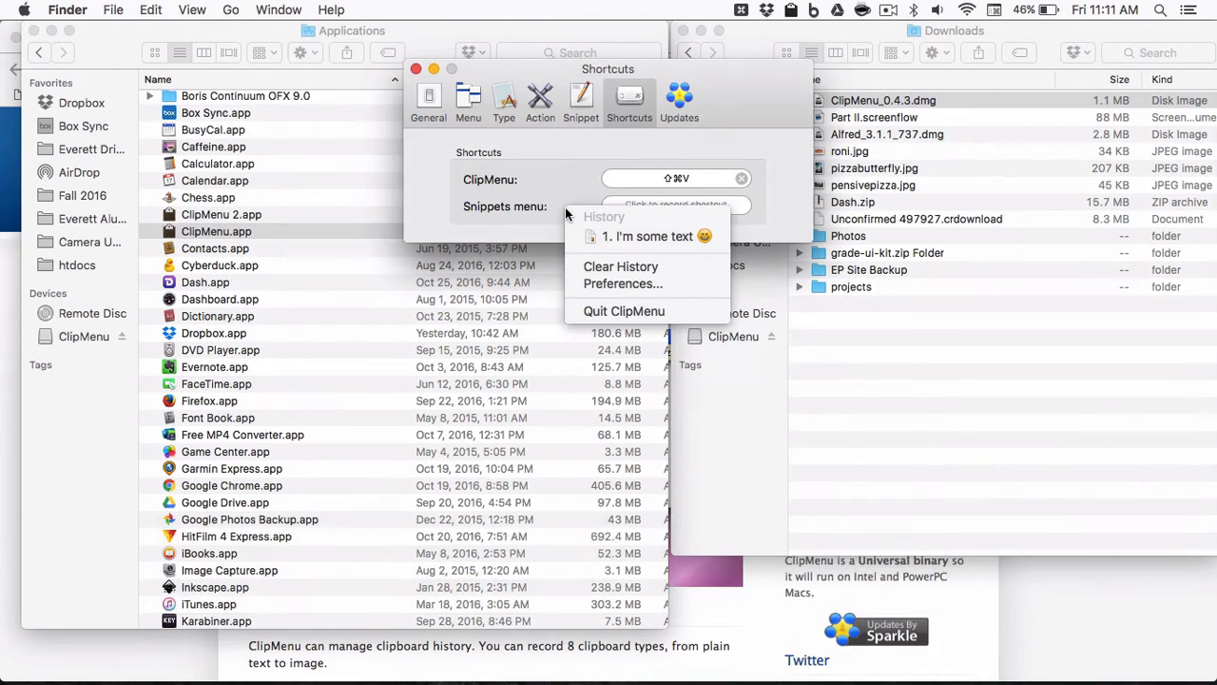
left_click(637, 283)
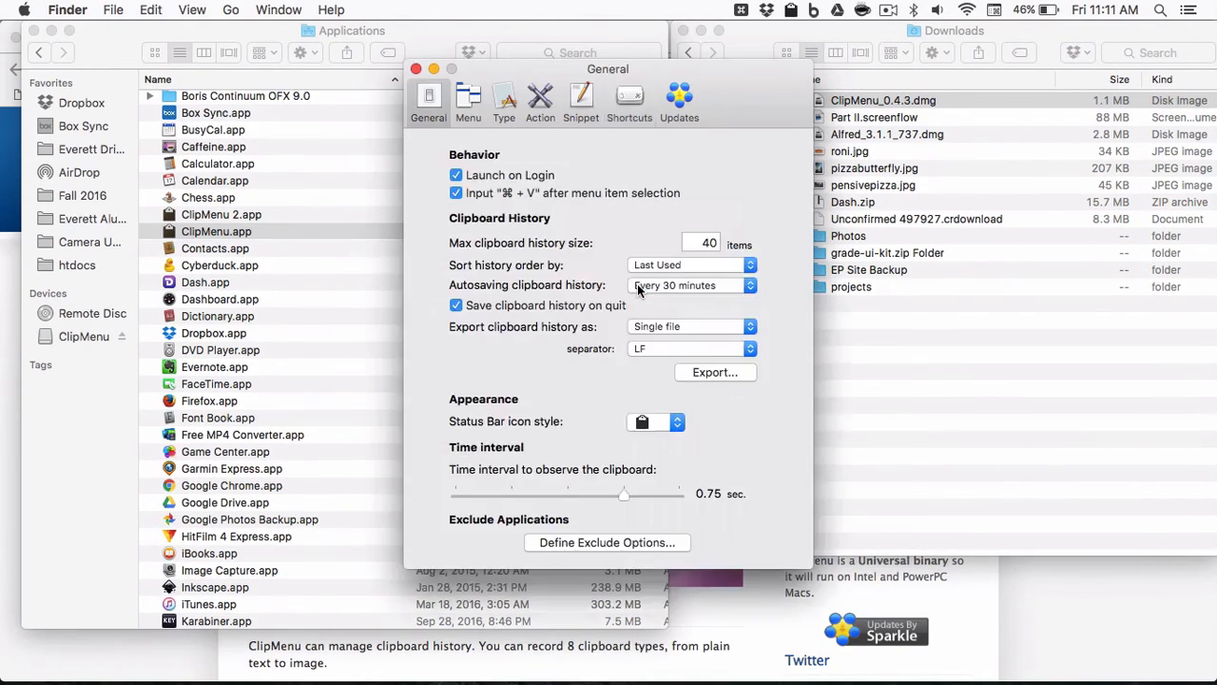
left_click(629, 95)
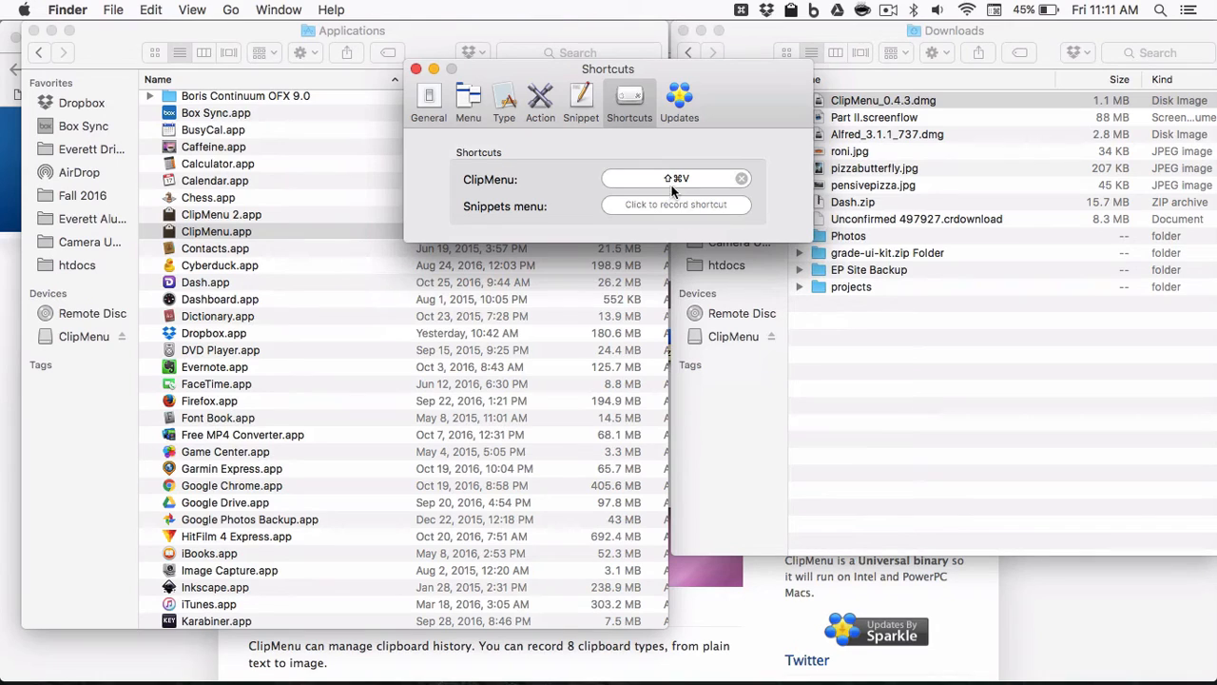
left_click(427, 100)
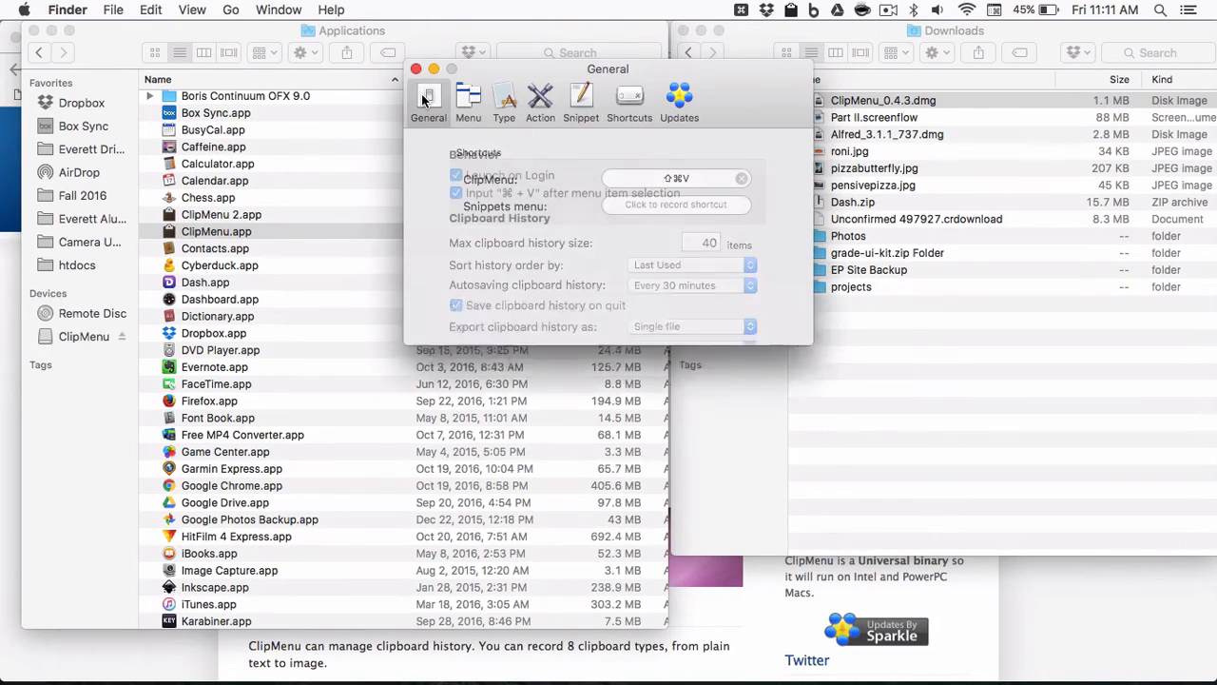
Review the Menu preferences, open the clipboard history menu a couple of times, and close the preferences window.
left_click(466, 103)
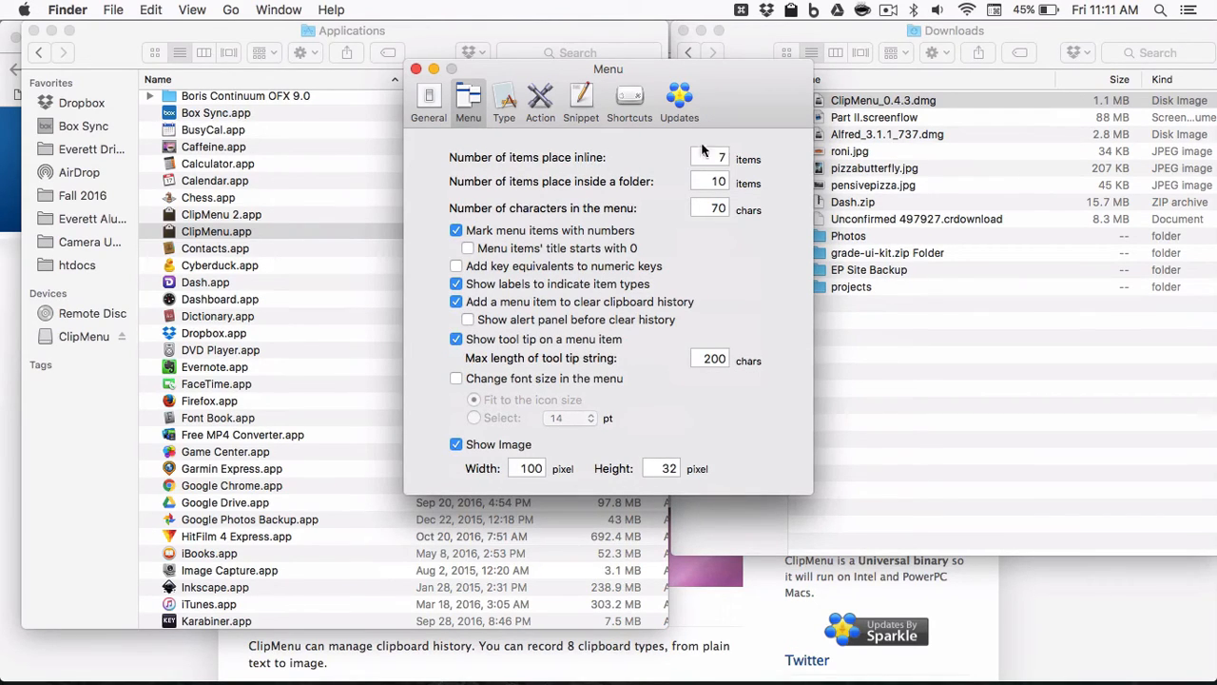
key("shift+super+v")
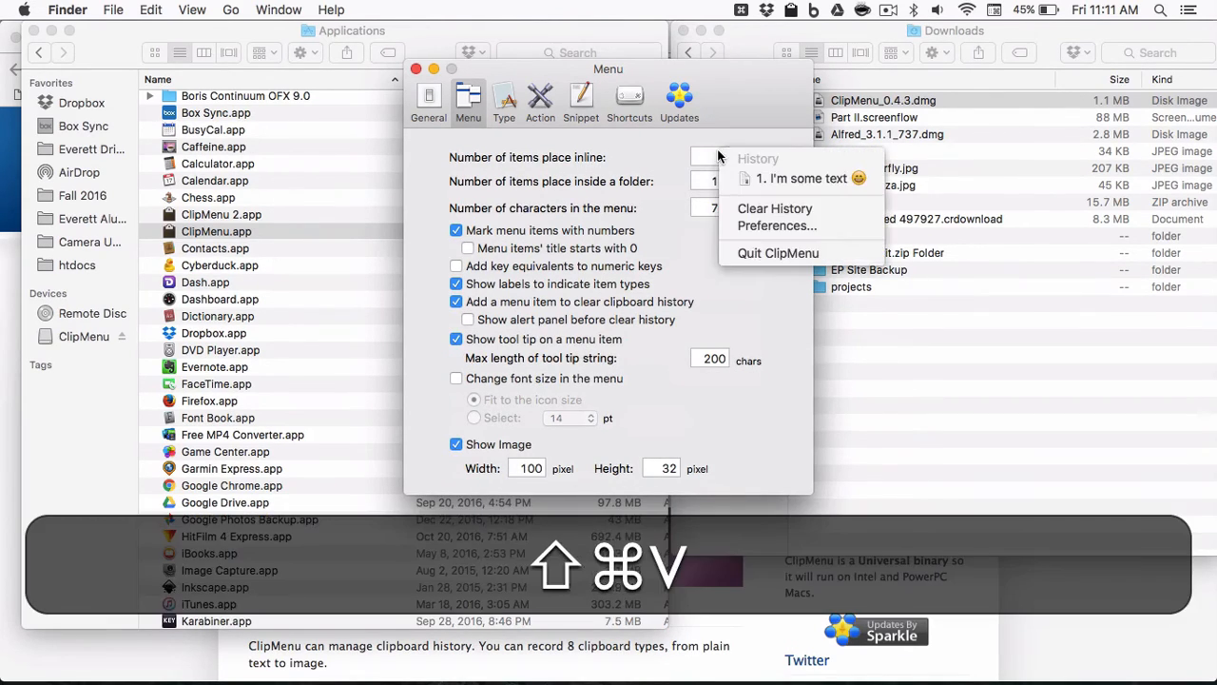
left_click(773, 181)
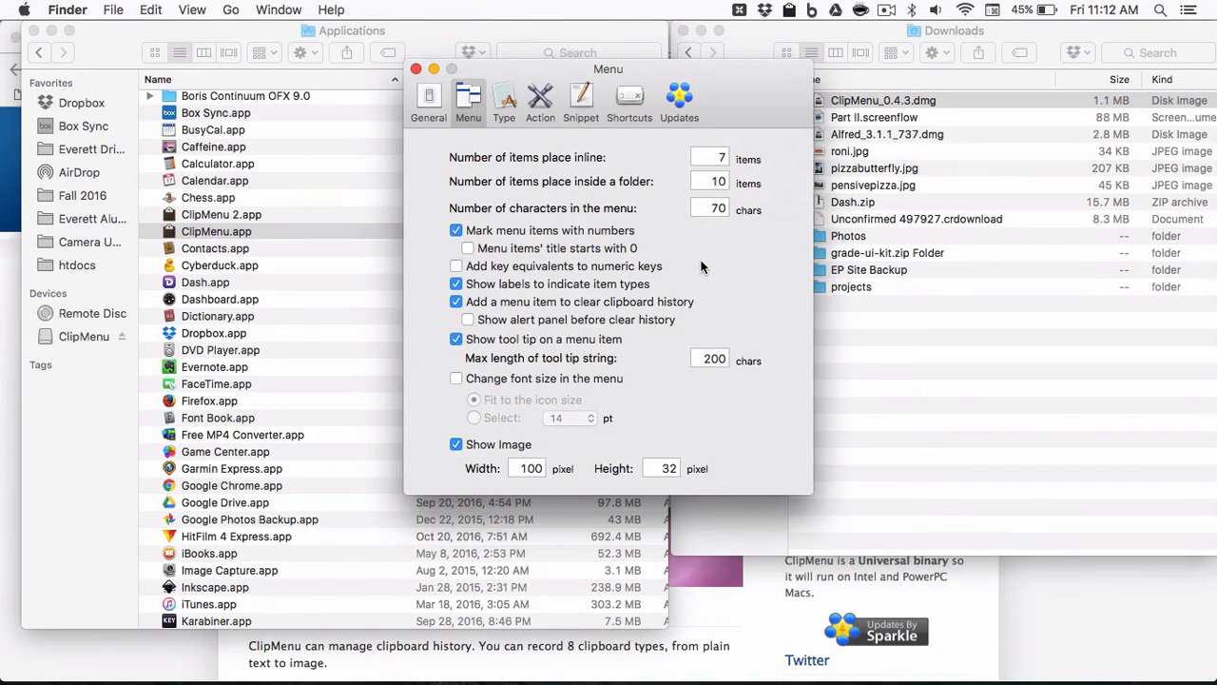
key("shift+super+v")
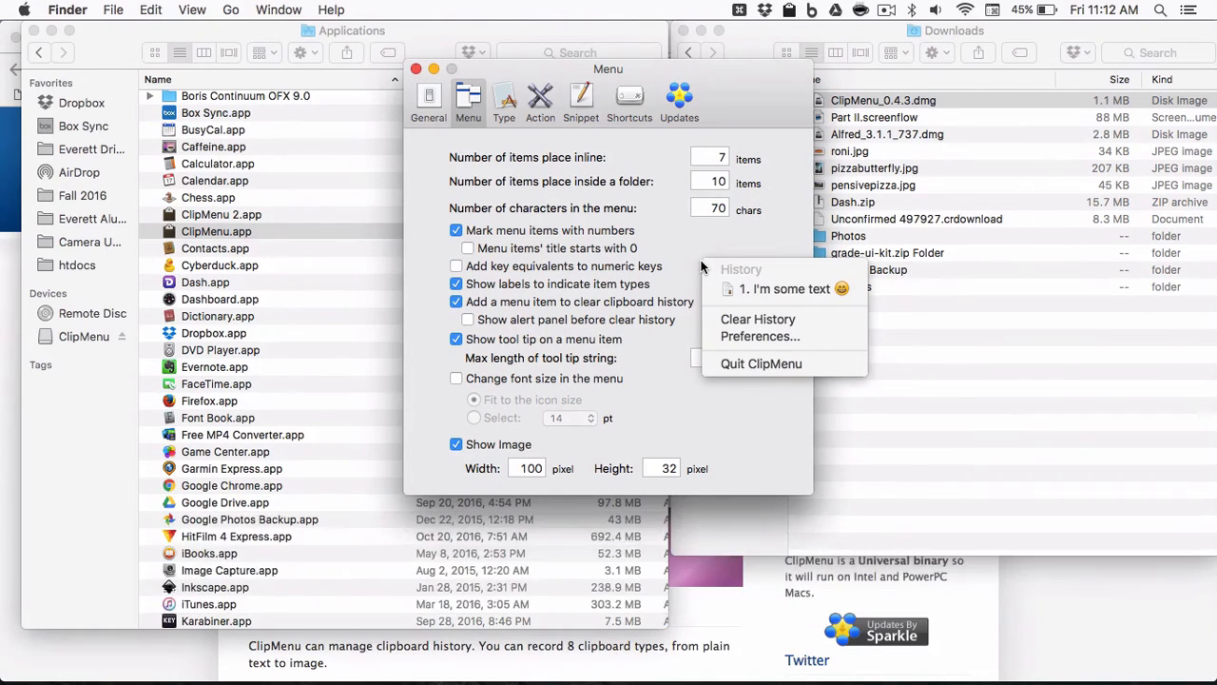
left_click(700, 267)
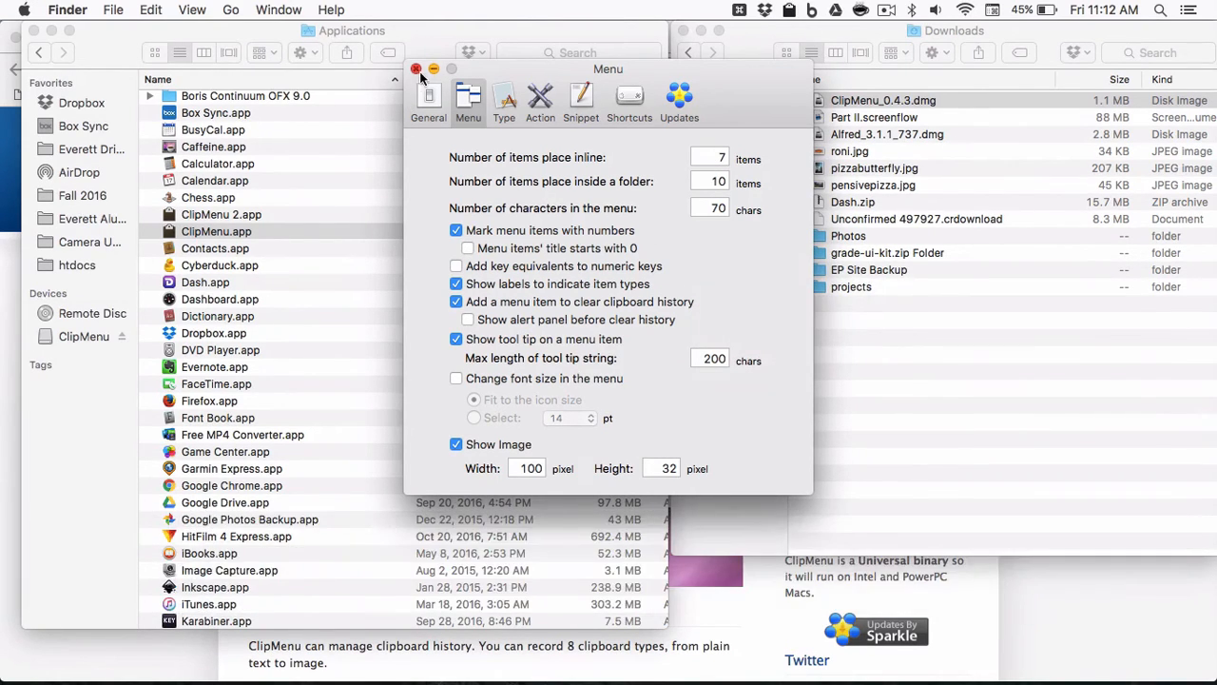
left_click(417, 69)
Switch to TextEdit and copy the lines 'So am I' and 'I'm even more text' one after the other.
key("super+Tab")
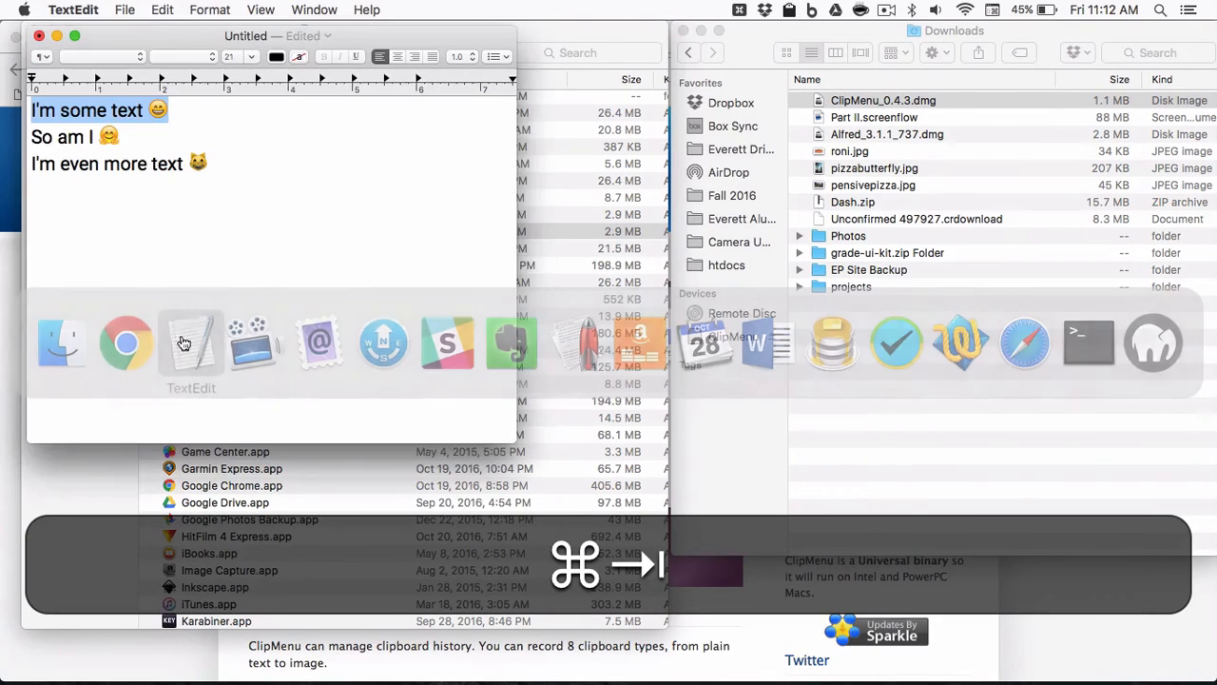
left_click(144, 129)
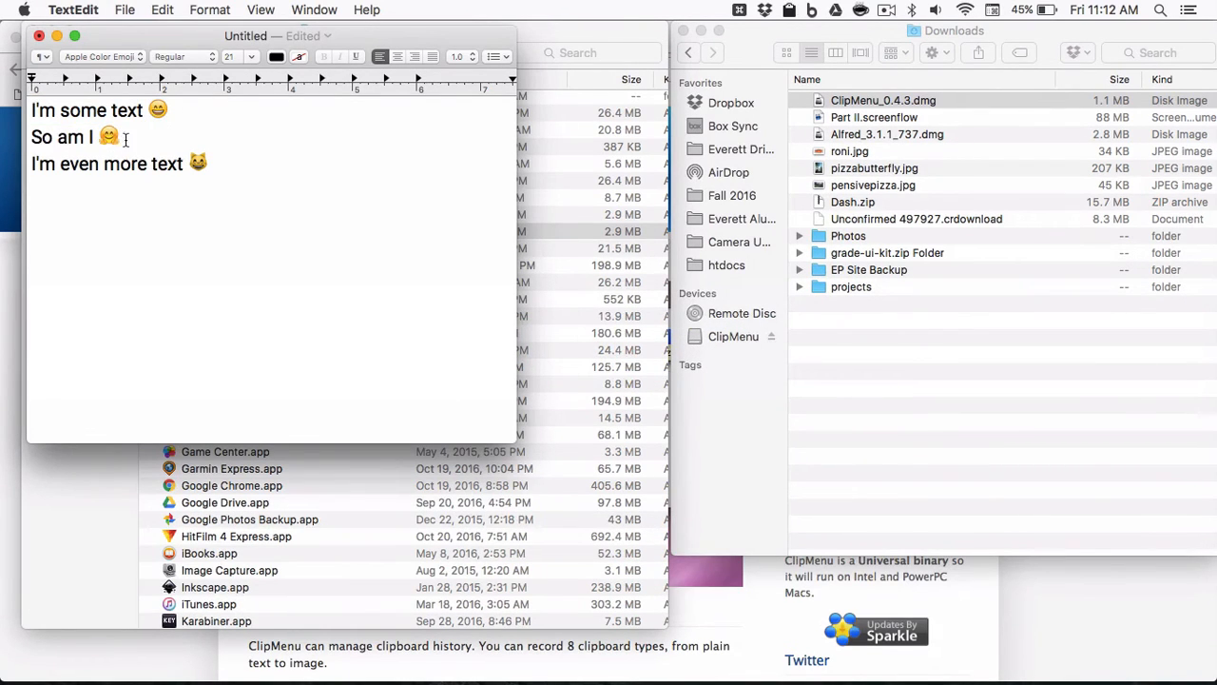
left_click_drag(120, 136, 13, 138)
key("super+c")
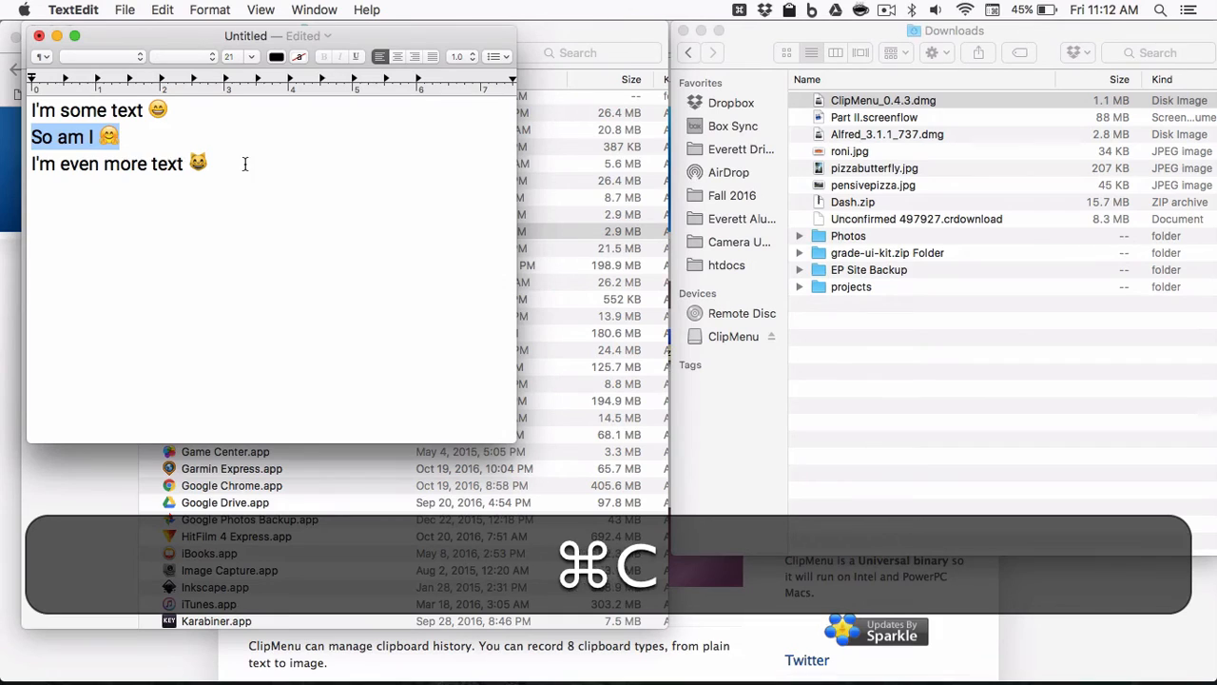
left_click_drag(245, 162, 31, 164)
key("super+c")
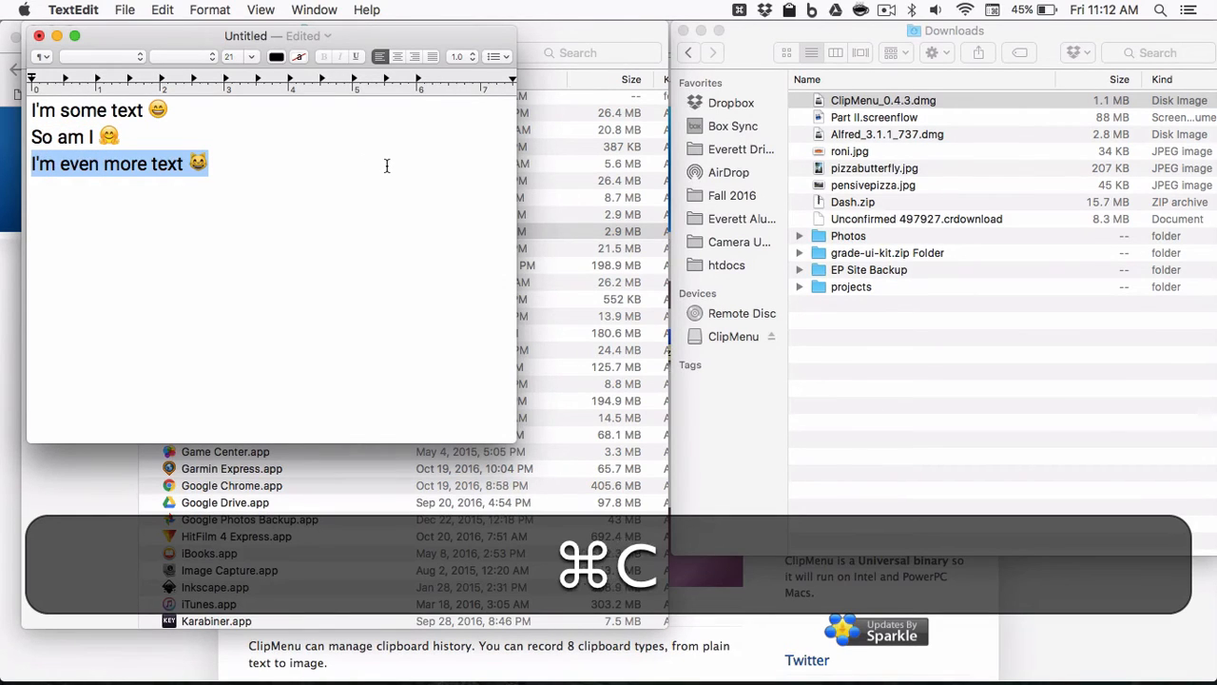
Start a new line below the text and paste 'I'm some text' and 'I'm even more text' from the clipboard history.
left_click(387, 166)
key("shift+super+Return")
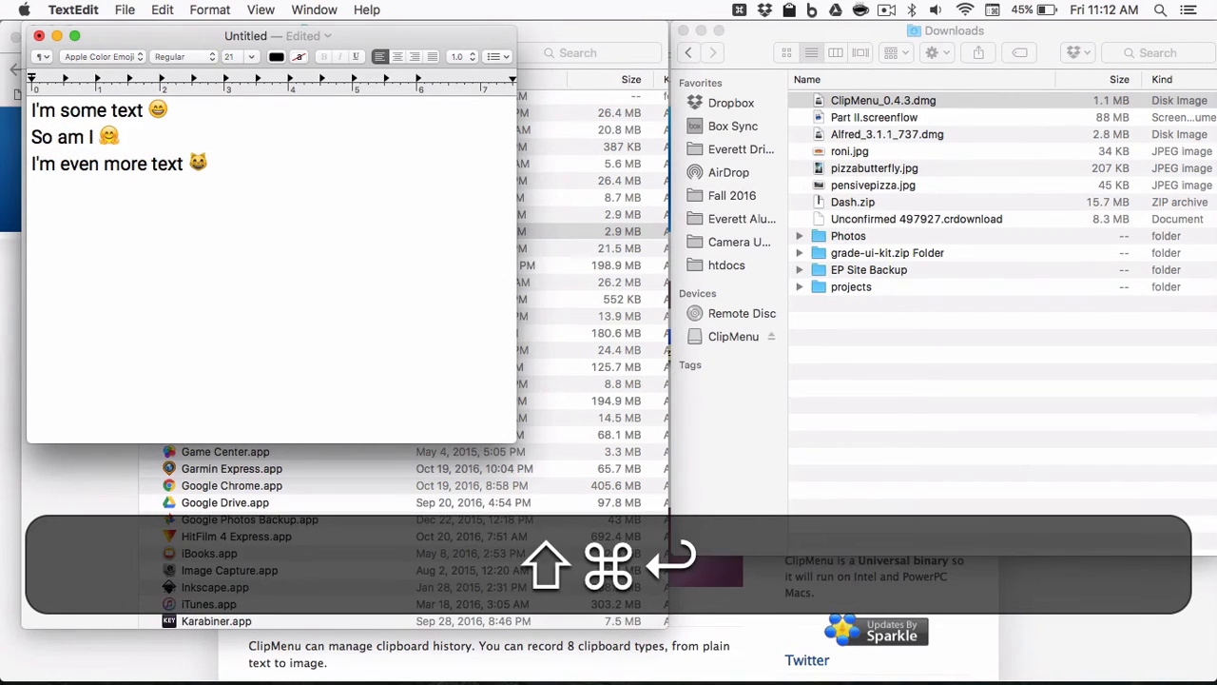
key("shift+super+v")
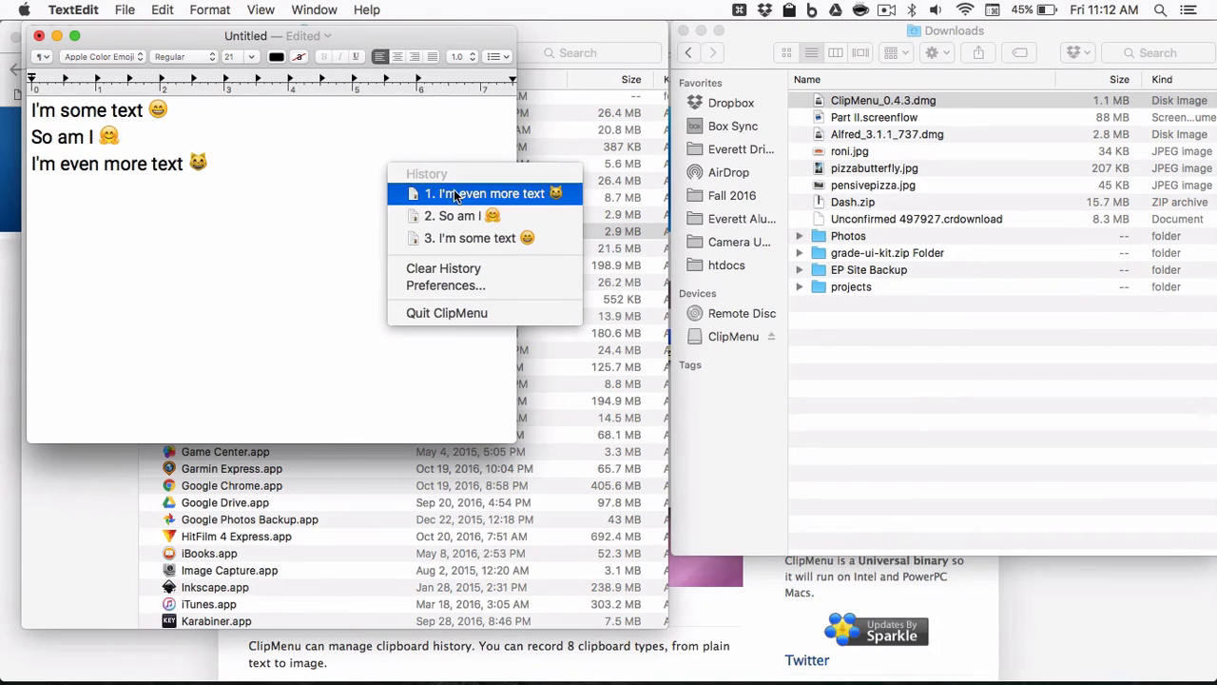
left_click(486, 236)
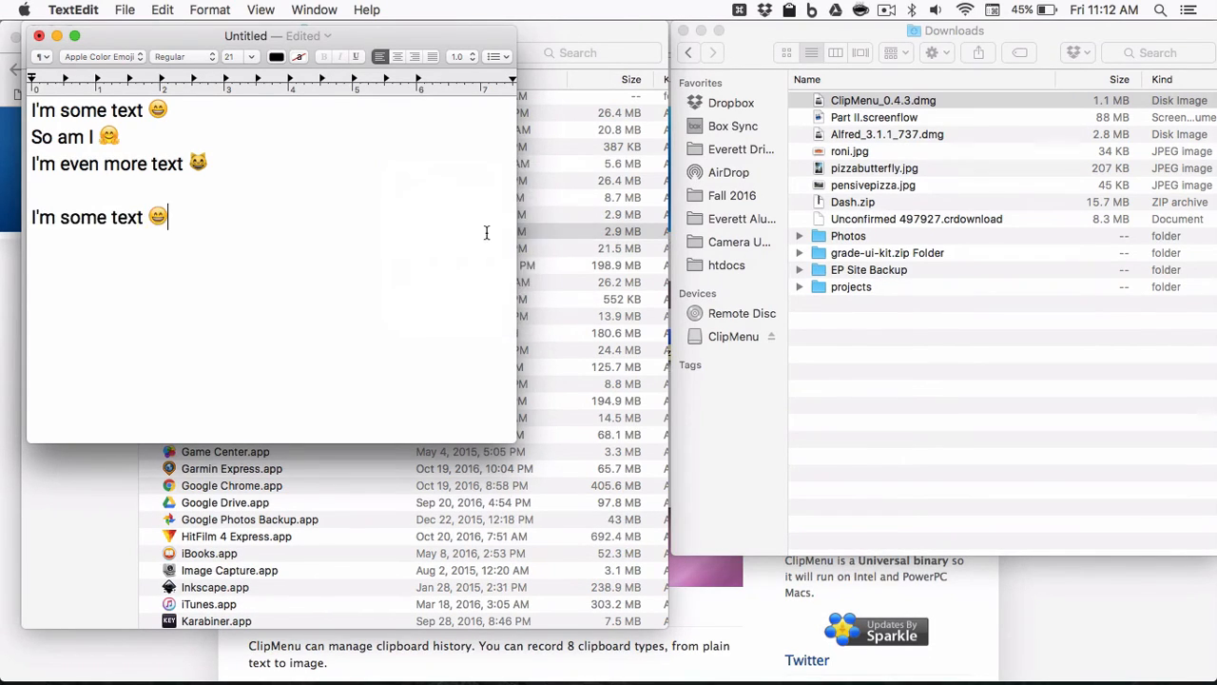
key("super+shift+v")
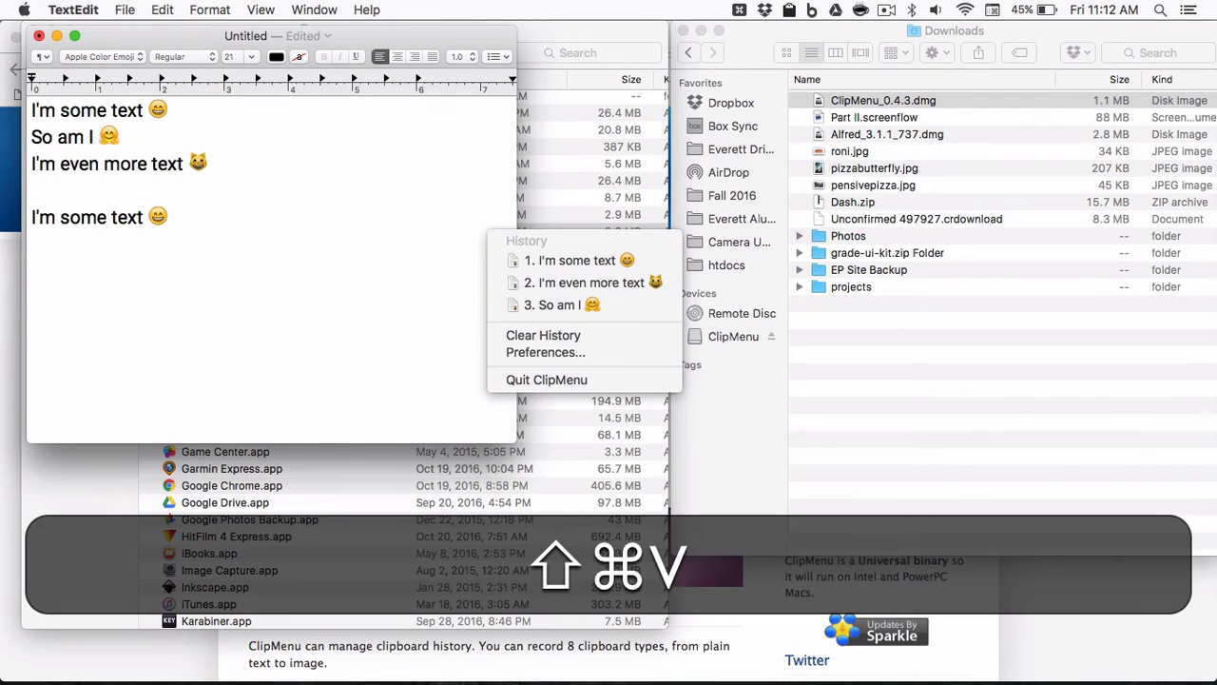
left_click(555, 278)
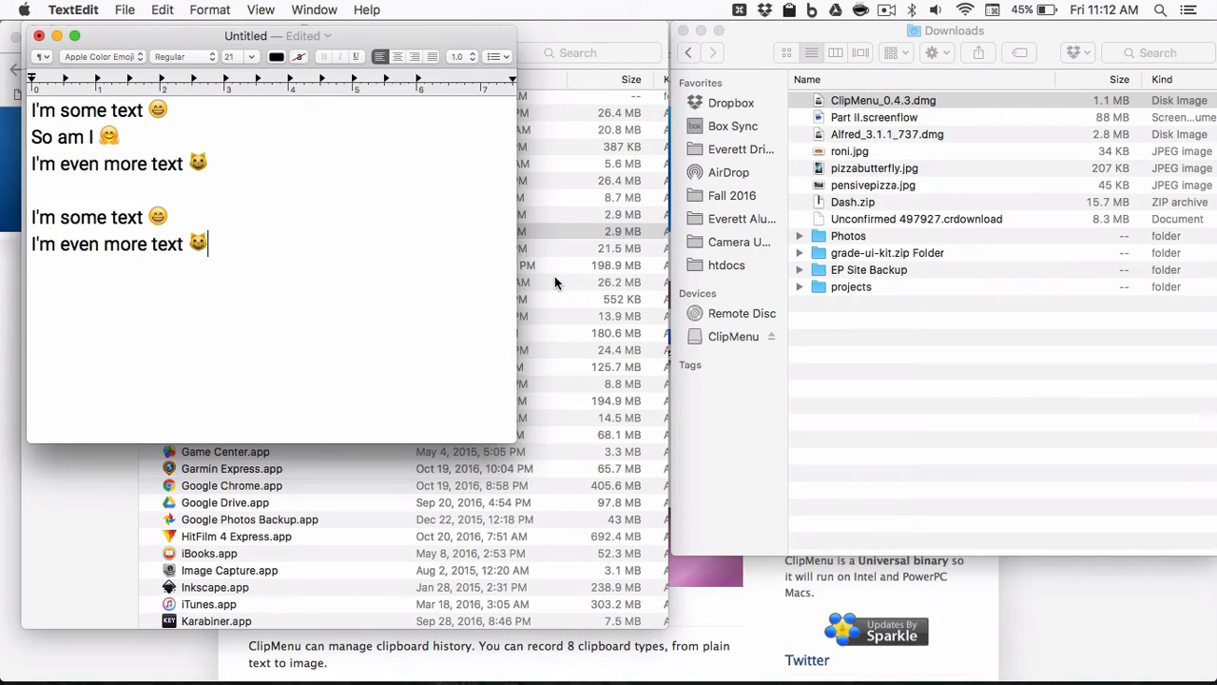
Copy the two pasted lines and the phrase 'more text' separately to add entries to the clipboard history.
left_click_drag(312, 253, 17, 247)
key("super+c")
left_click_drag(171, 215, 17, 214)
key("super+c")
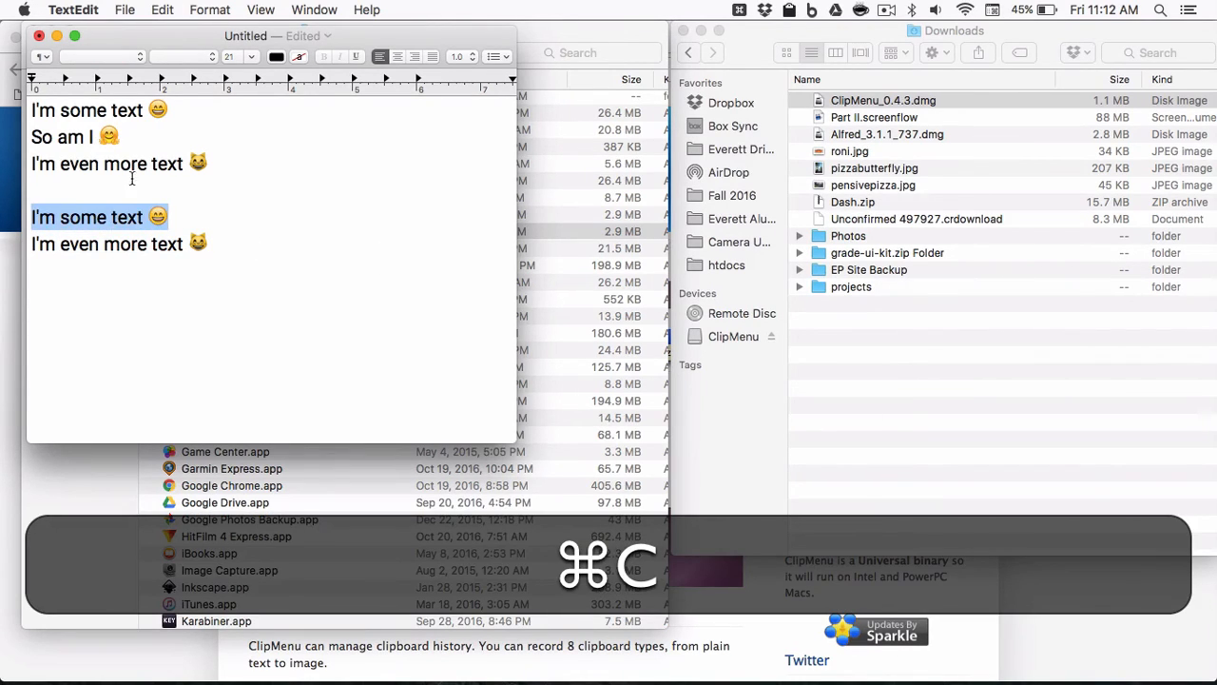
left_click_drag(182, 161, 104, 166)
key("super+c")
Copy several more text selections in the document, including the whole text, to build up the clipboard history.
key("super+shift+v")
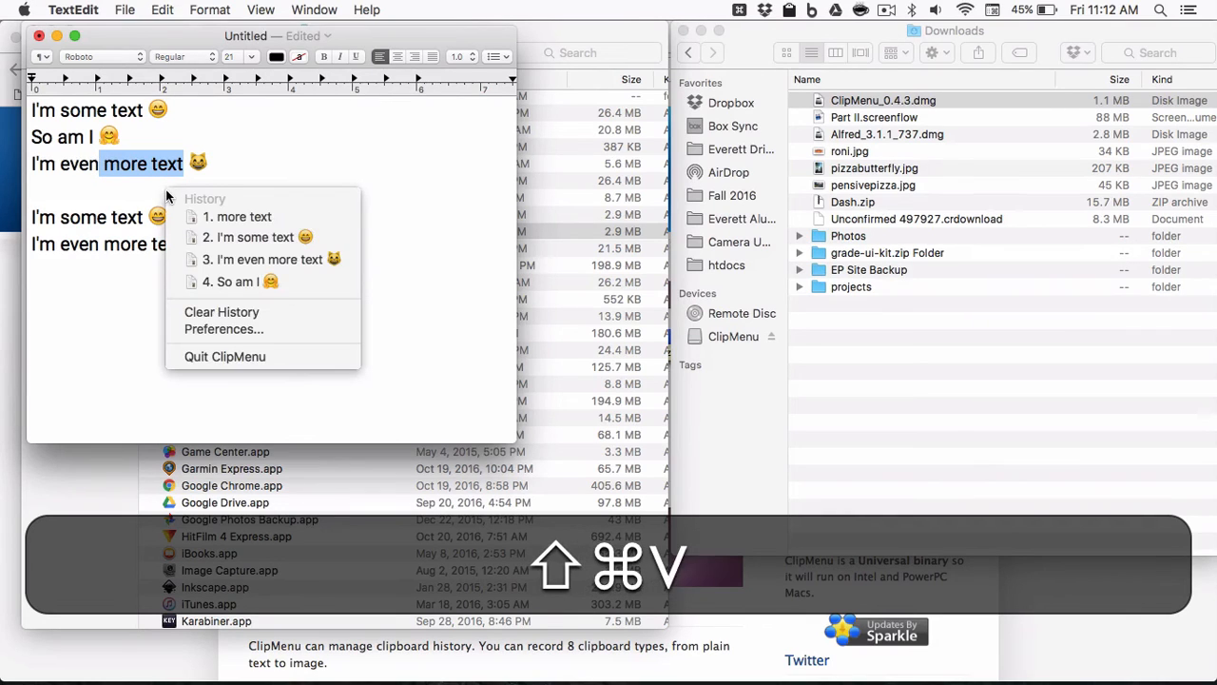
left_click(65, 182)
left_click_drag(210, 240, 2, 39)
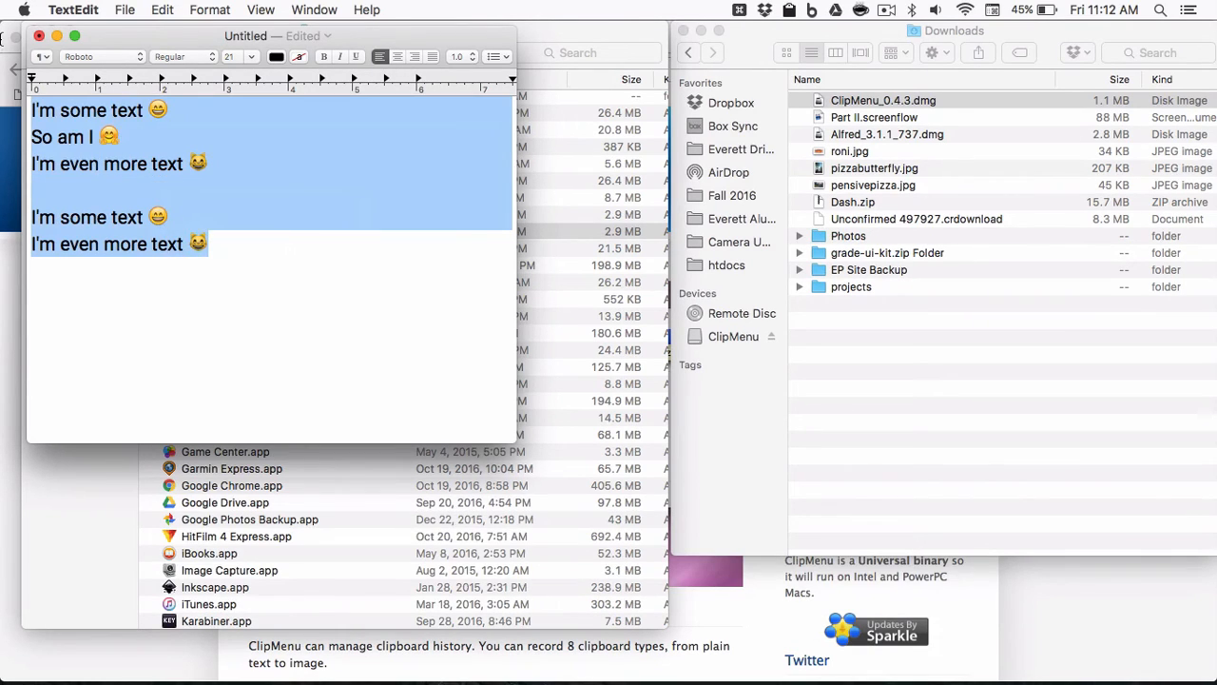
key("super+c")
left_click(149, 117)
left_click_drag(95, 137, 82, 202)
key("super+c")
key("super+c")
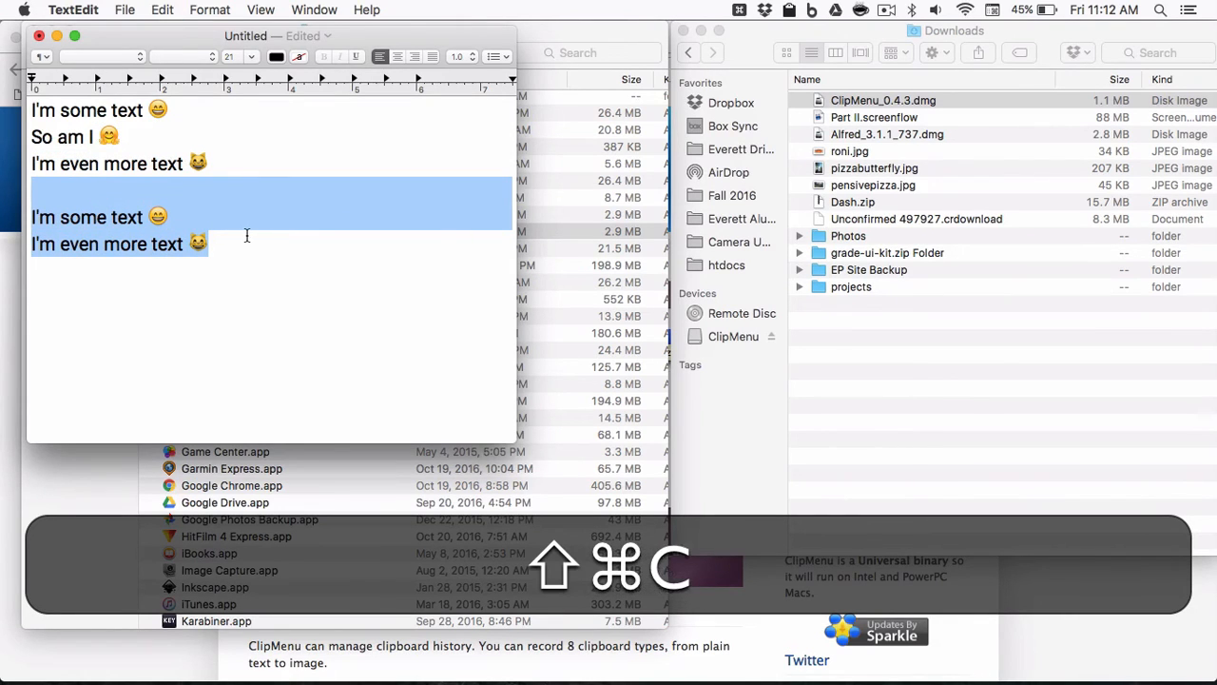
Copy the partial selection 'e text', then open the clipboard history menu and browse its 8 - 8 folder.
key("super+shift+v")
left_click(245, 235)
left_click_drag(238, 238, 95, 227)
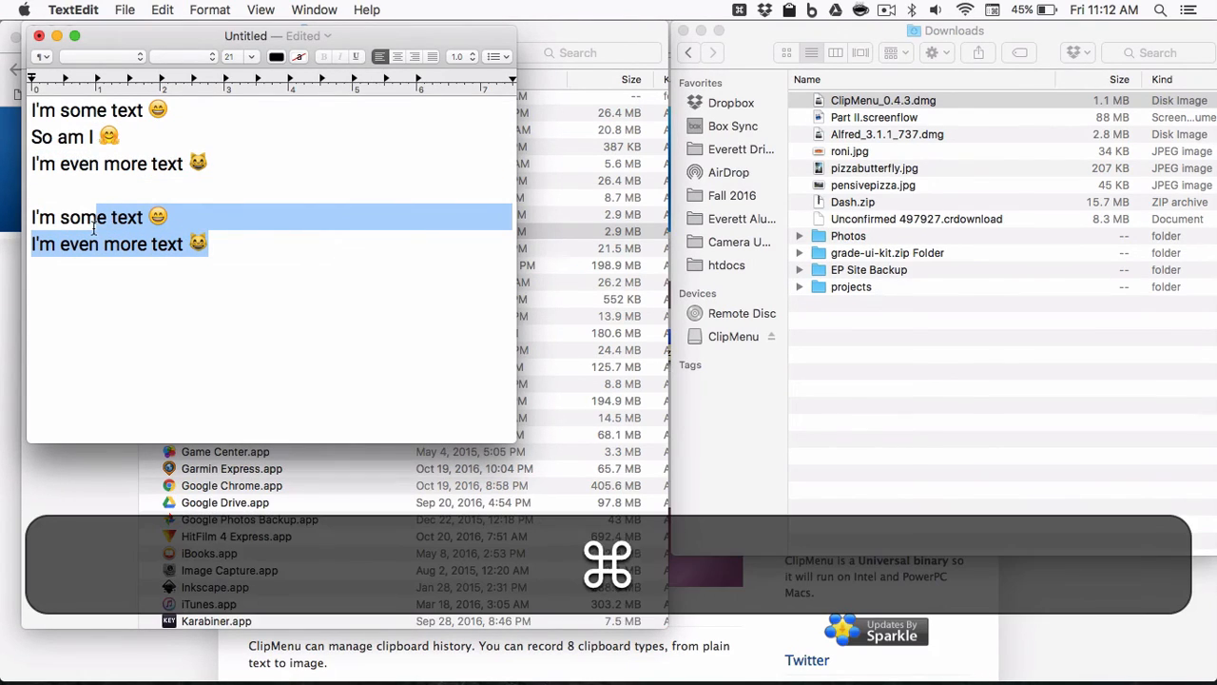
key("super+c")
key("super+shift+v")
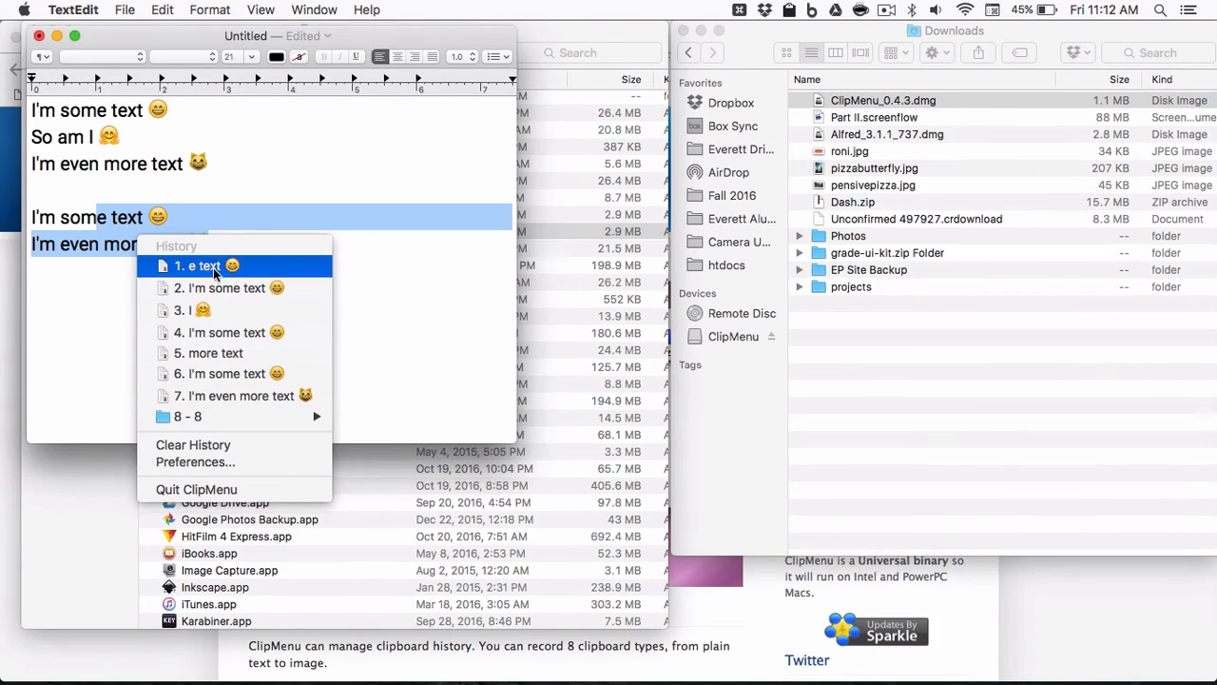
mouse_move(209, 419)
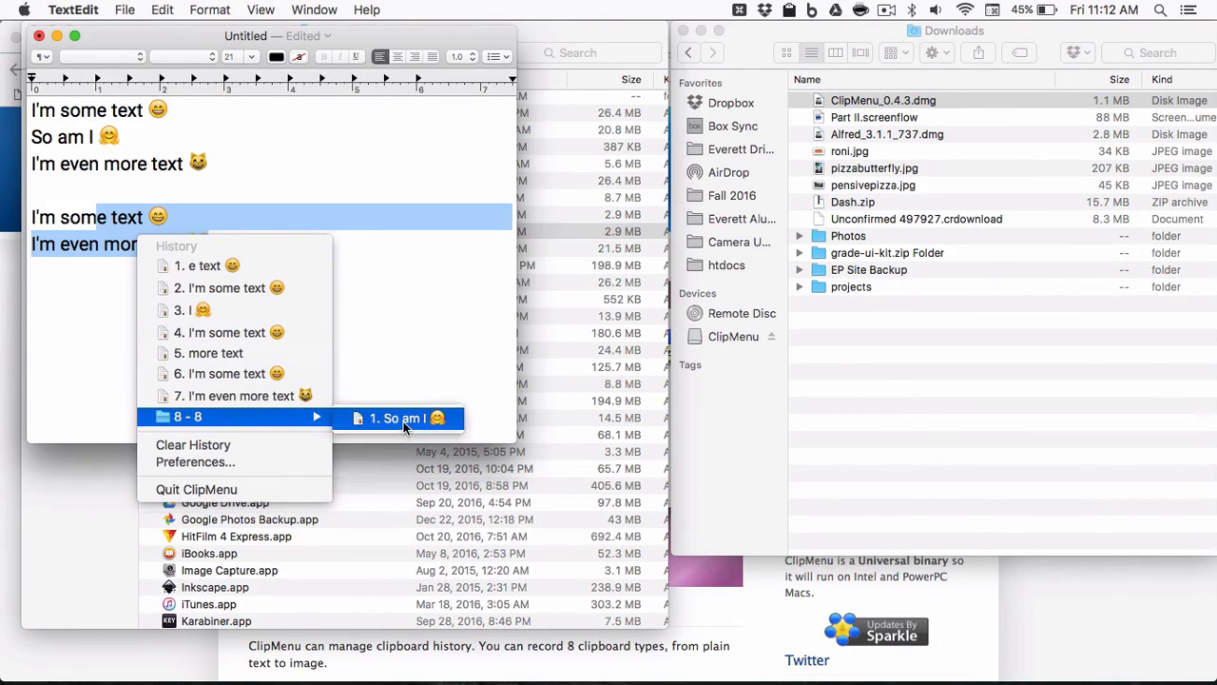
key("Escape")
Switch to the ClipMenu page in Chrome, copy the screenshot image from its context menu, and open the clipboard history.
left_click(737, 585)
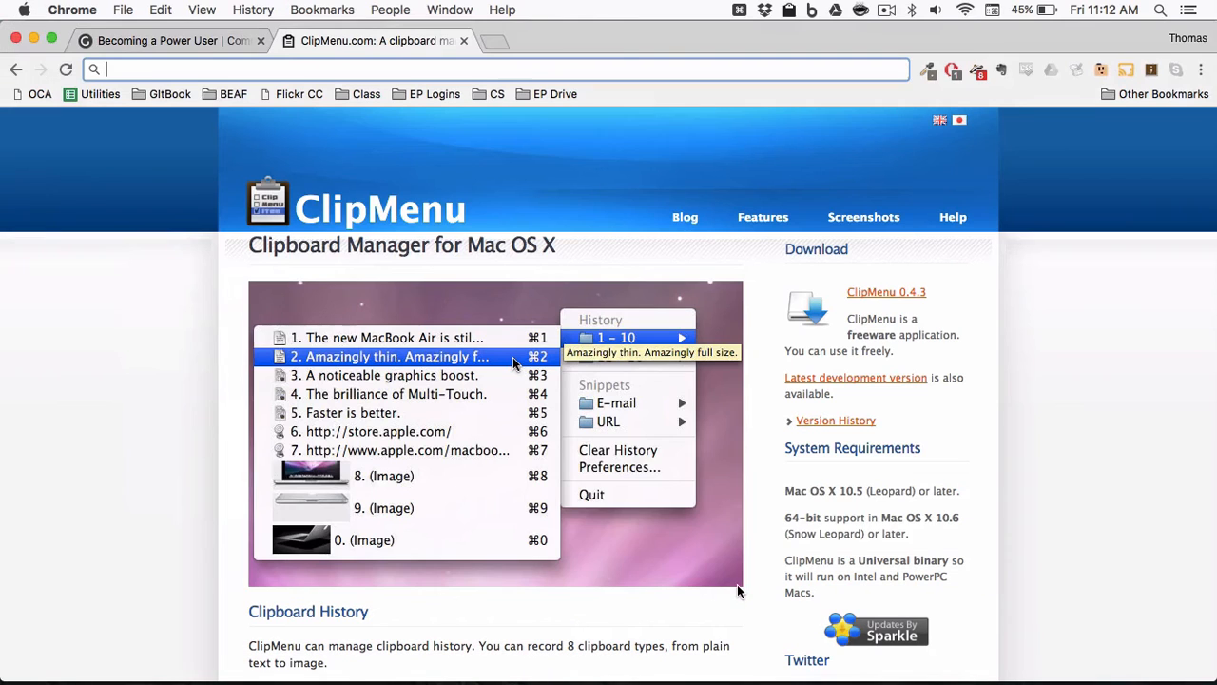
right_click(563, 455)
left_click(592, 494)
key("shift+super+v")
key("Escape")
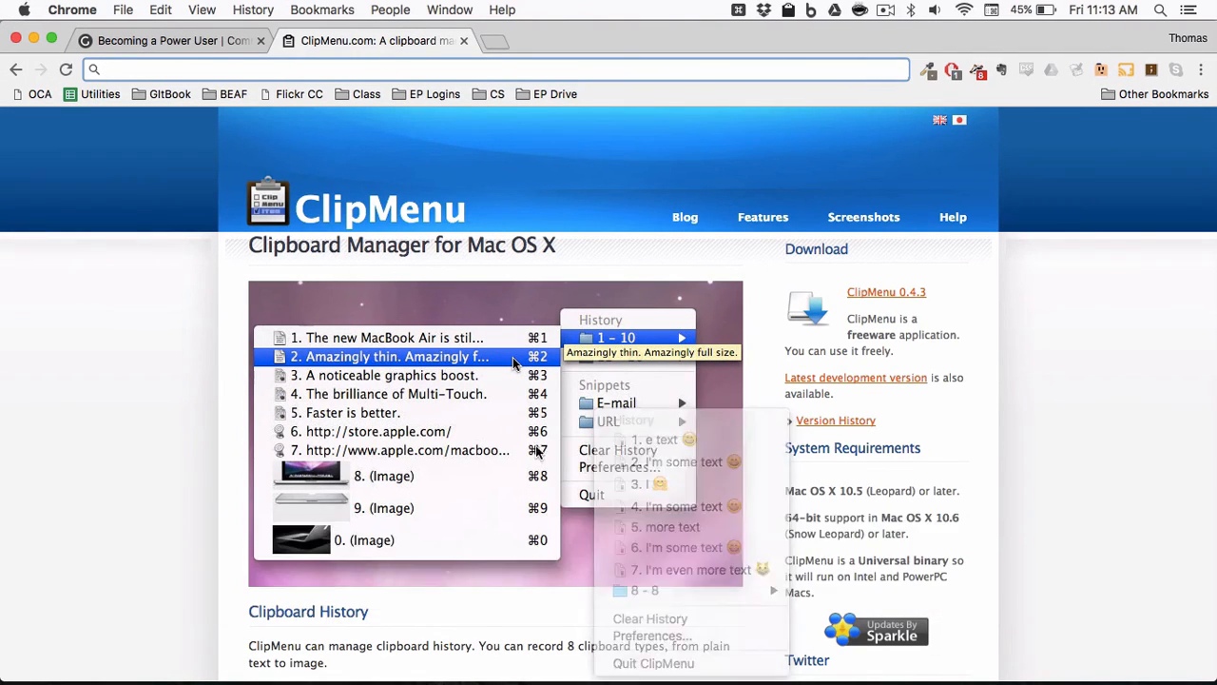
right_click(563, 464)
left_click(594, 503)
key("shift+super+v")
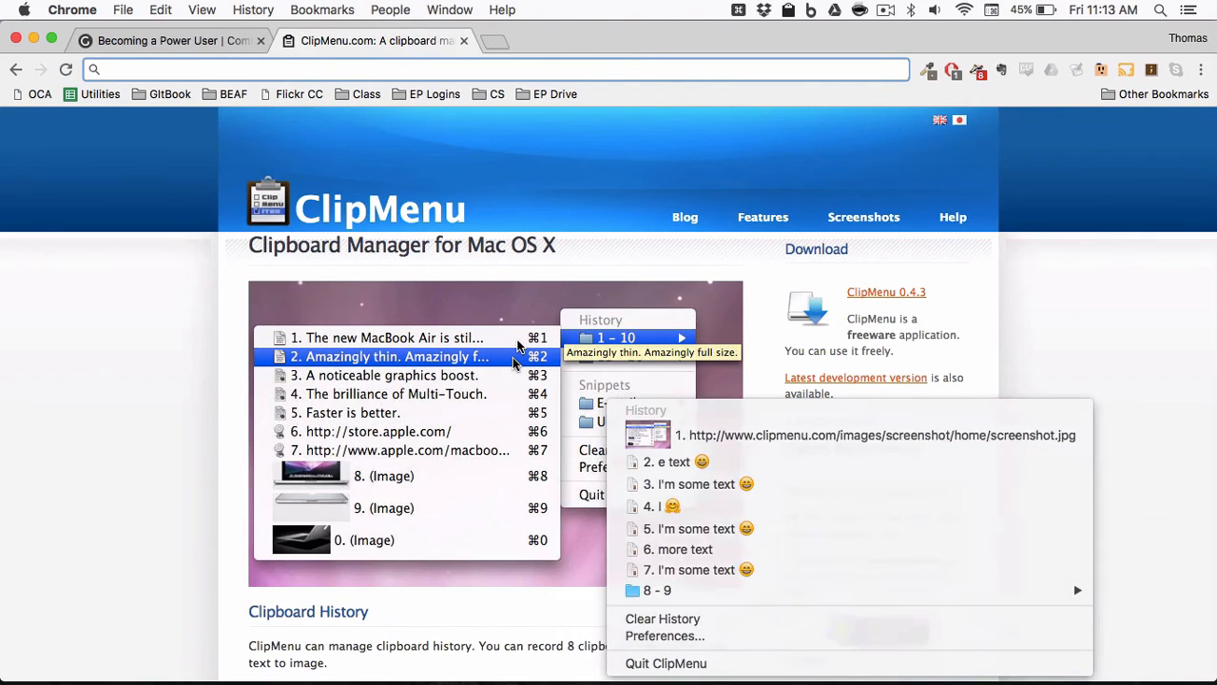
key("Escape")
Clear the clipboard history, then reopen the history menu and dismiss it.
key("shift+super+v")
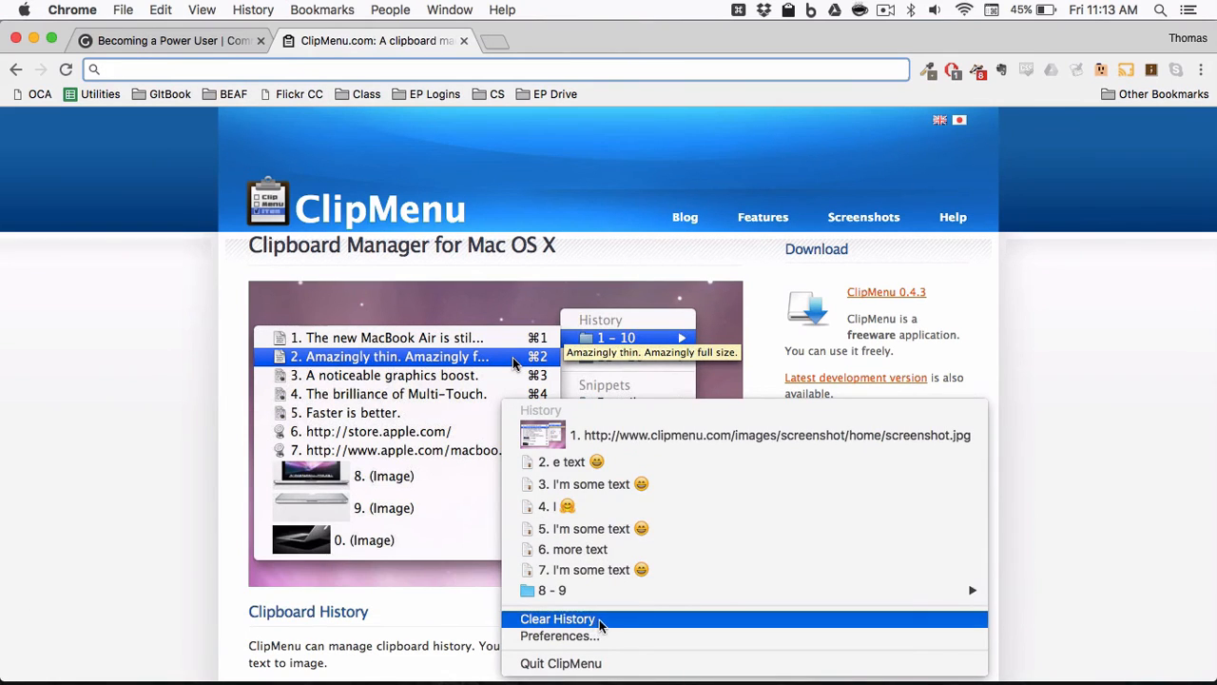
left_click(601, 620)
key("shift+super+v")
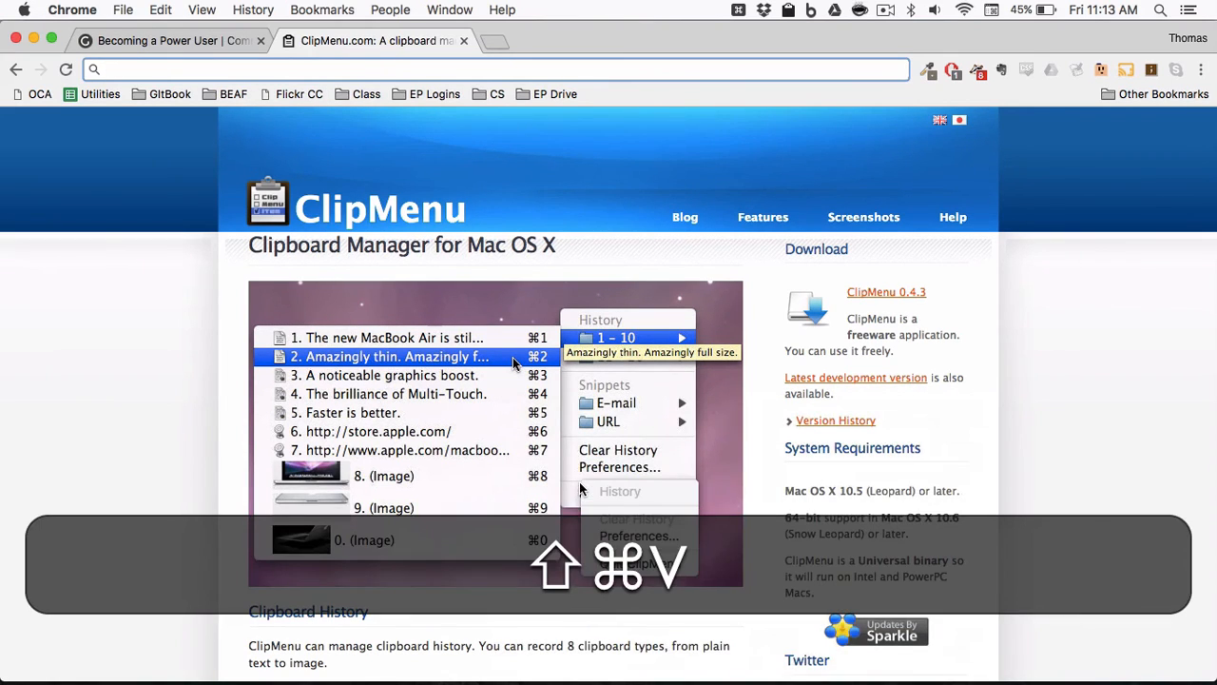
left_click(415, 435)
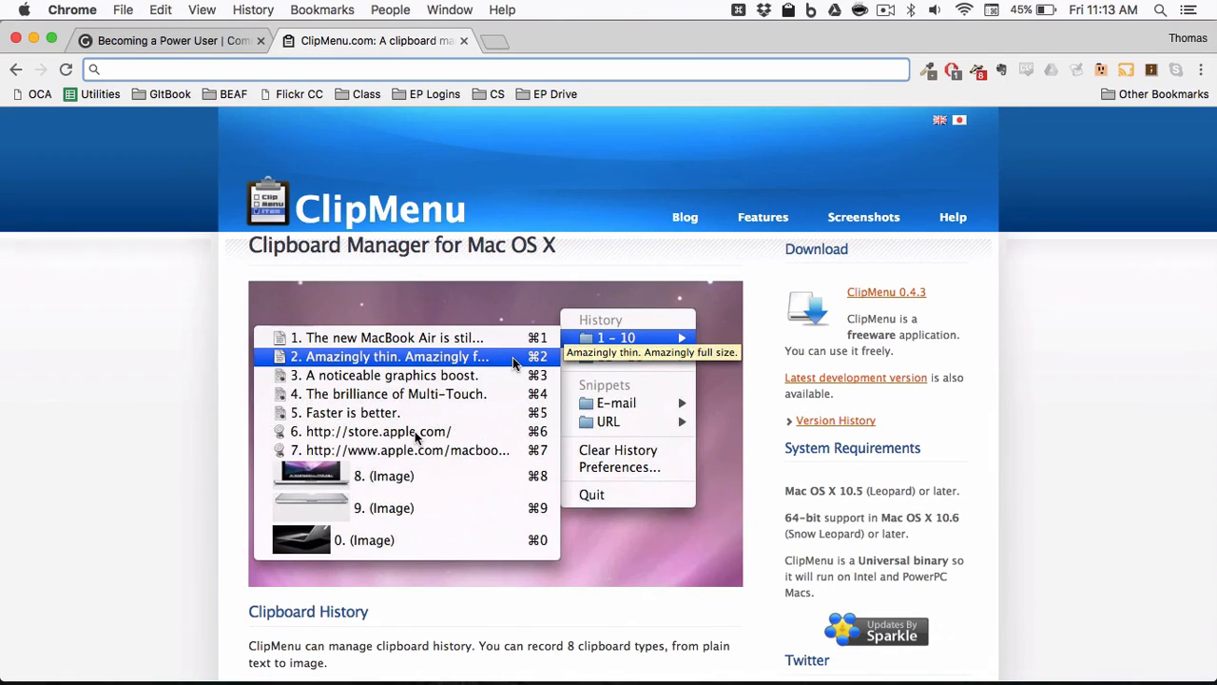